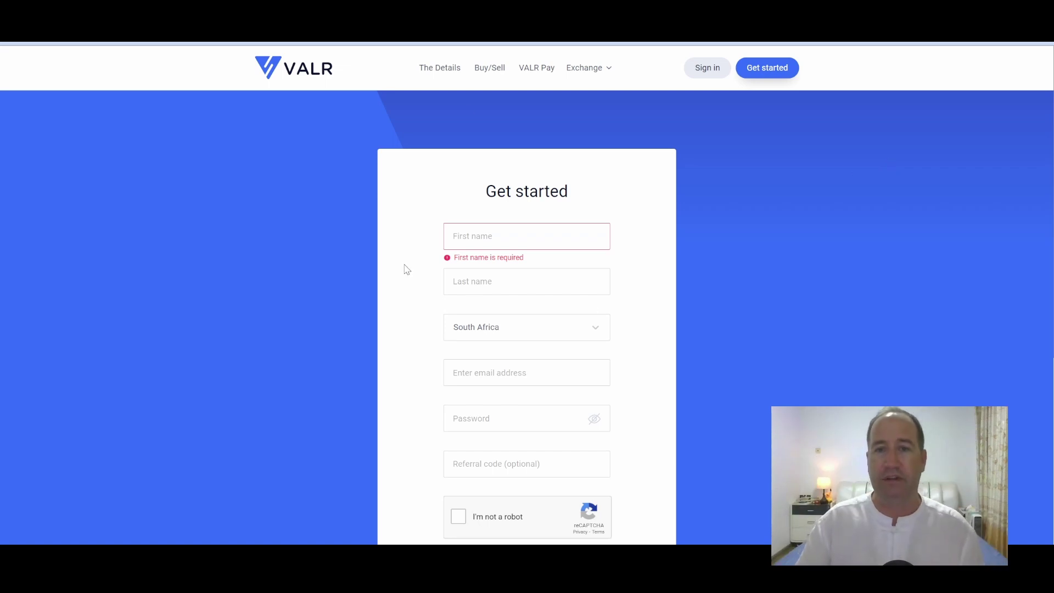
Open VALR's Get started sign-up form, ready for the first name
{"action": "left_click", "coordinate": [471, 236]}
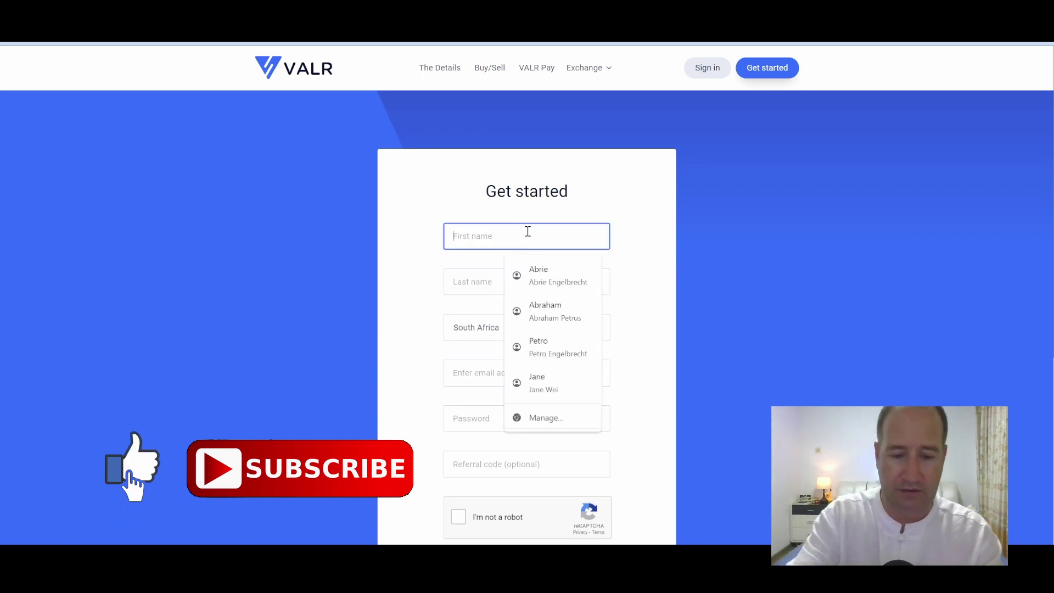
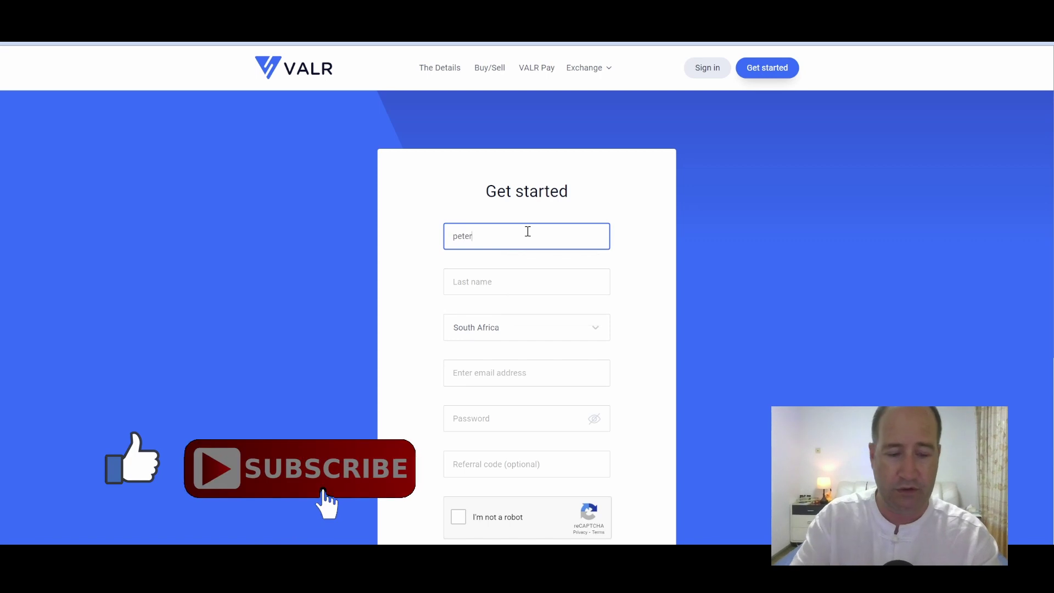
Enter first name, surname, corrected email and password, pass reCAPTCHA, and submit with Next
{"action": "key", "text": "Tab"}
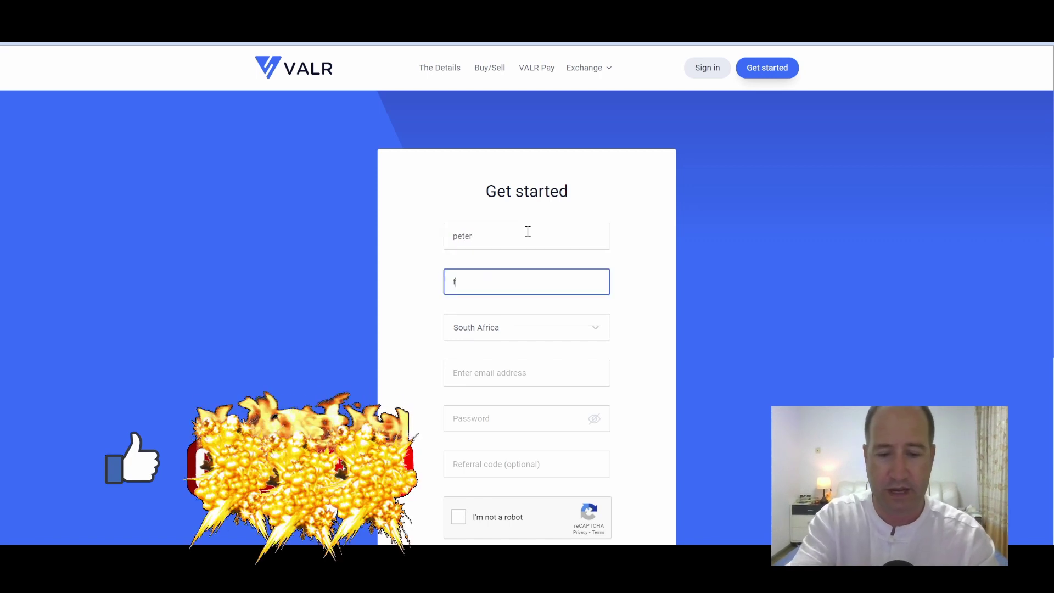
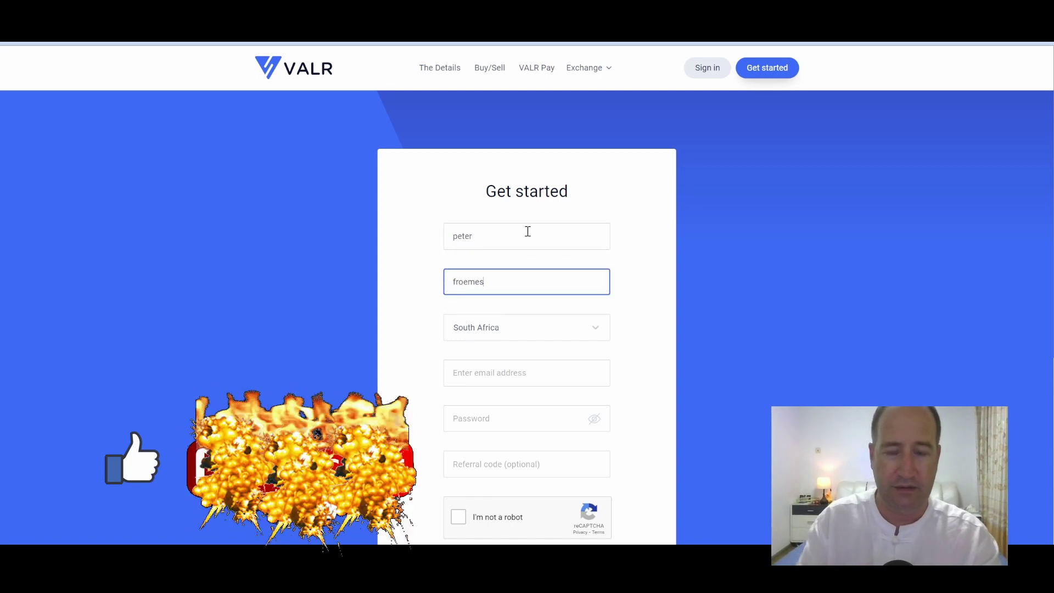
{"action": "scroll", "coordinate": [498, 372], "scroll_direction": "down", "scroll_amount": 2}
{"action": "scroll", "coordinate": [498, 372], "scroll_direction": "down", "scroll_amount": 1}
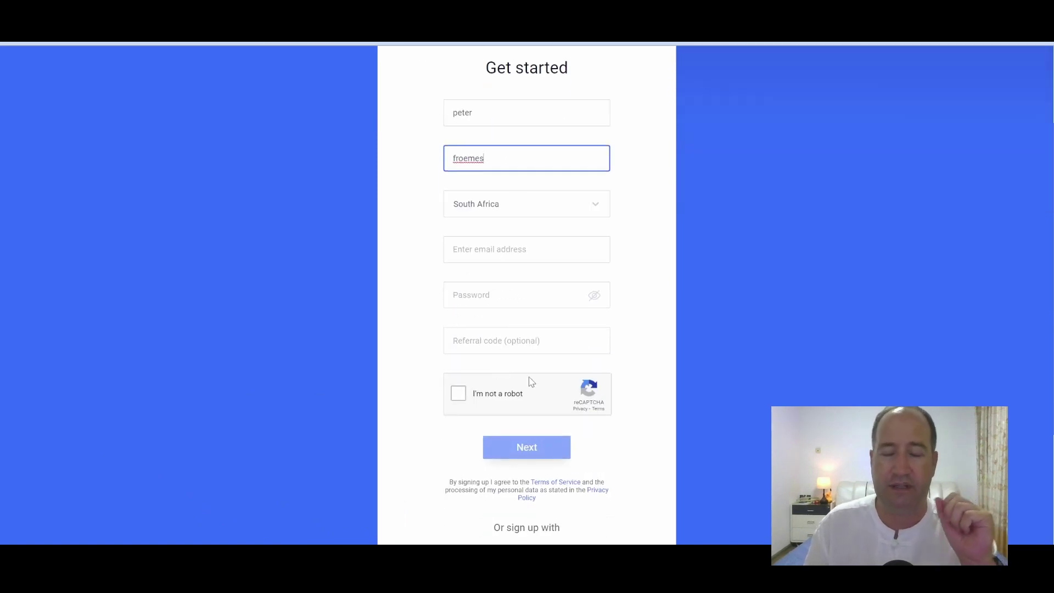
{"action": "scroll", "coordinate": [529, 382], "scroll_direction": "down", "scroll_amount": 2}
{"action": "scroll", "coordinate": [529, 379], "scroll_direction": "down", "scroll_amount": 2}
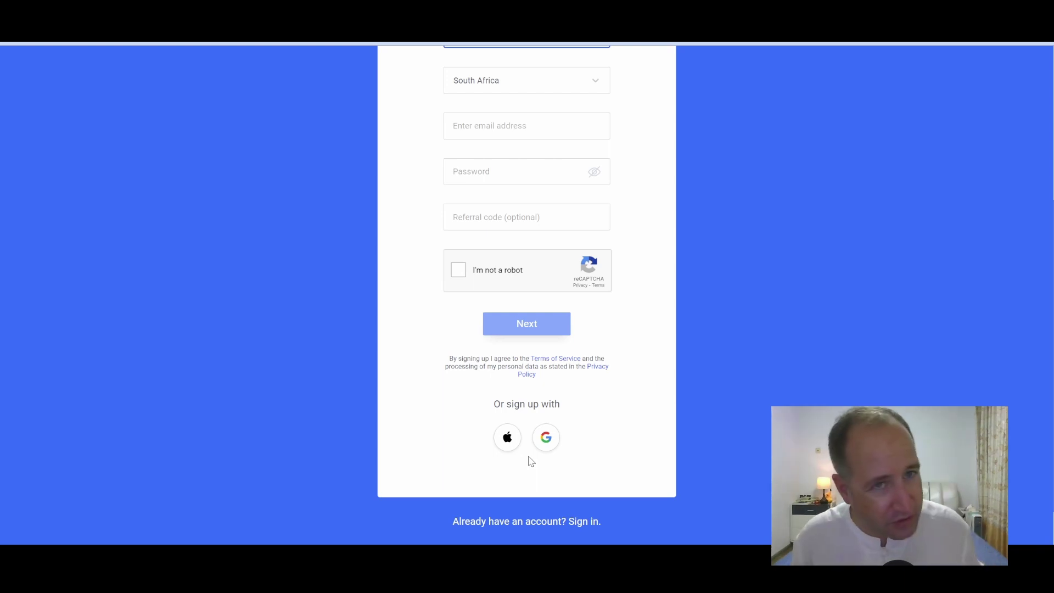
{"action": "scroll", "coordinate": [531, 461], "scroll_direction": "up", "scroll_amount": 2}
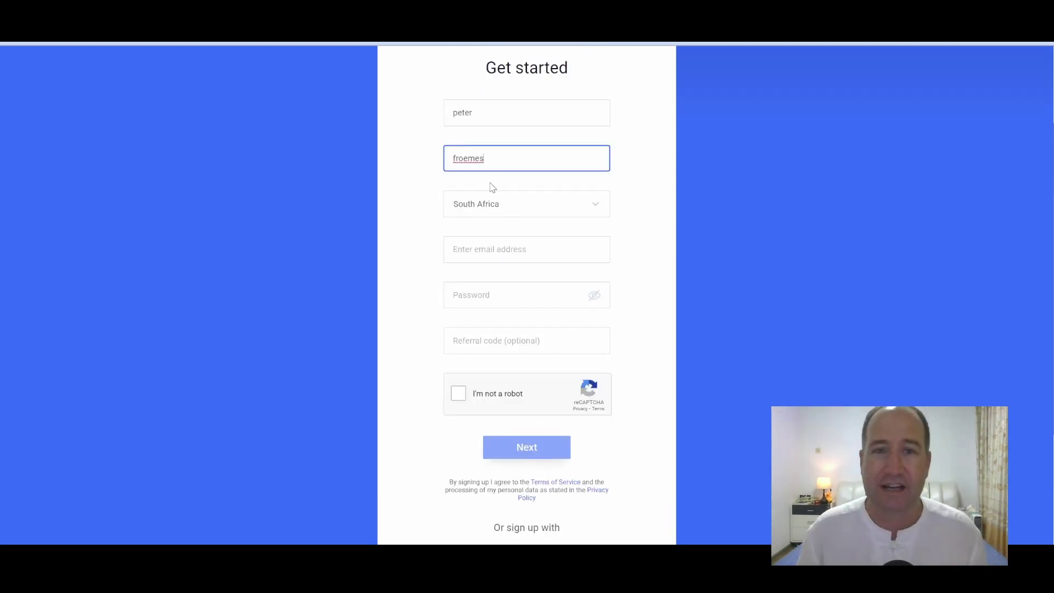
{"action": "left_click", "coordinate": [491, 247]}
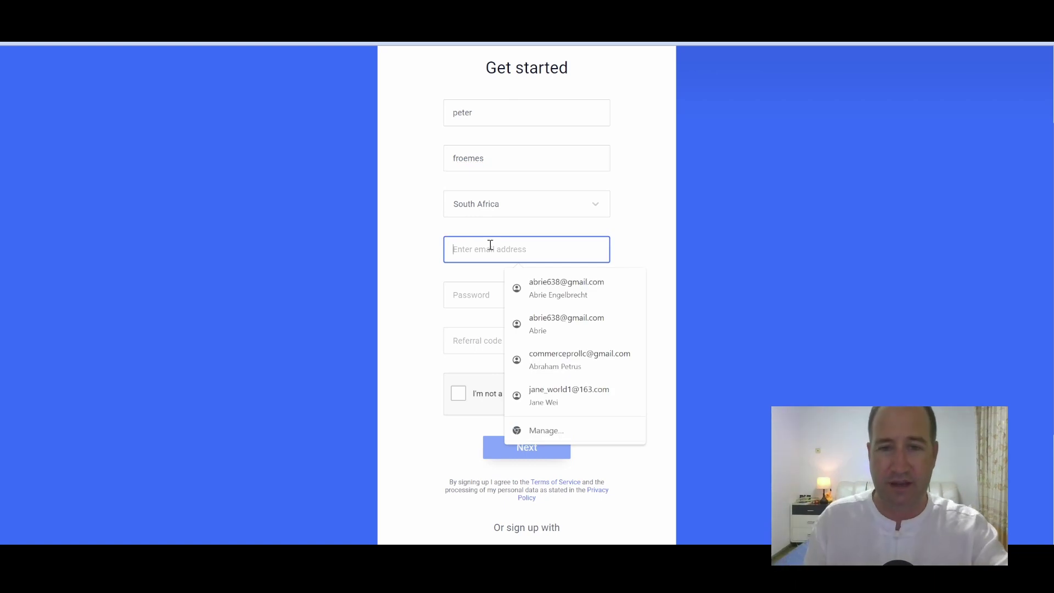
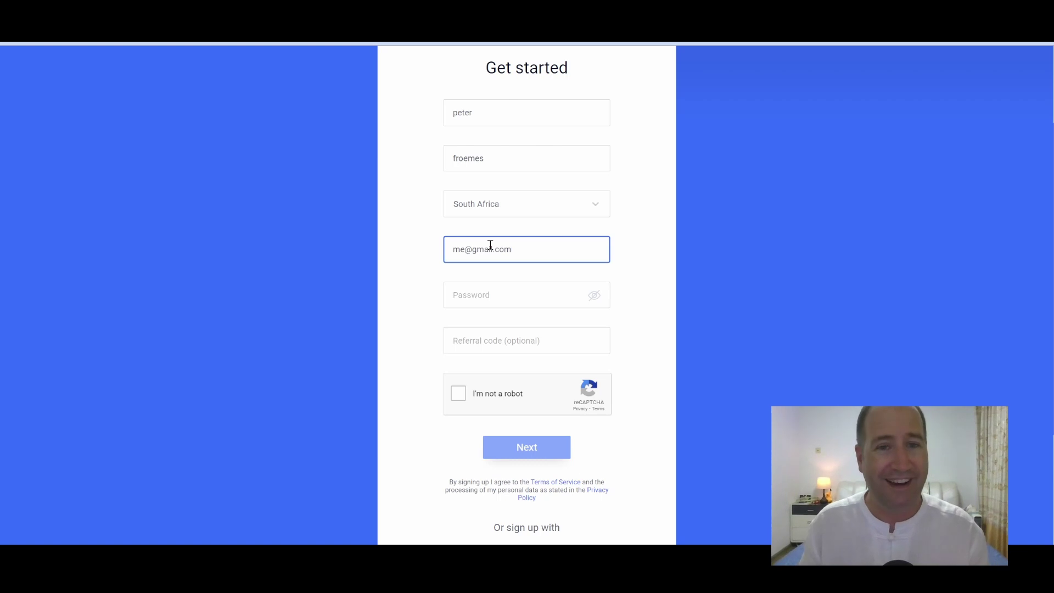
{"action": "scroll", "coordinate": [509, 318], "scroll_direction": "down", "scroll_amount": 2}
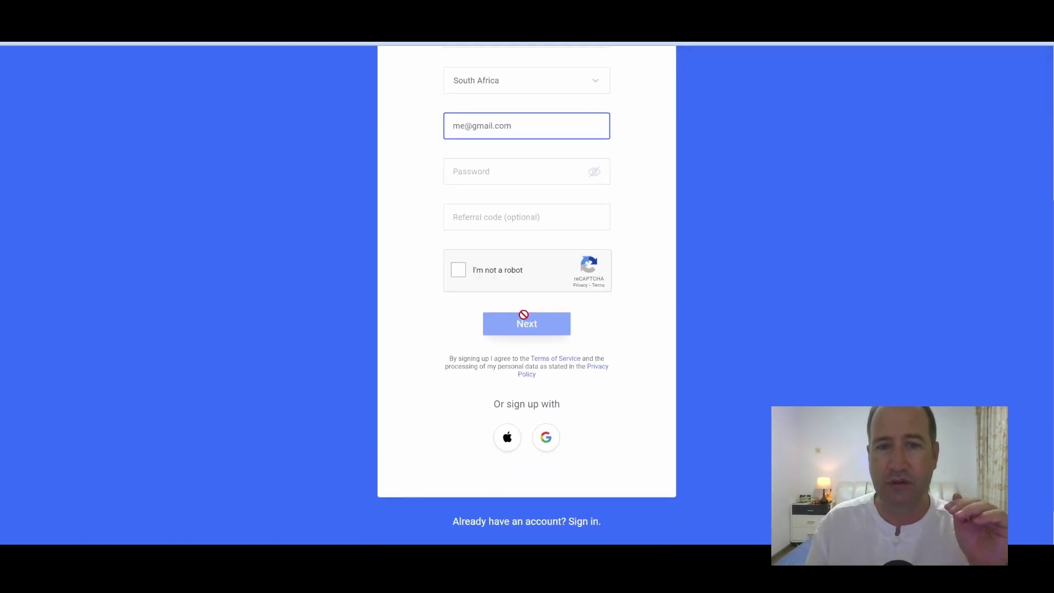
{"action": "left_click", "coordinate": [517, 181]}
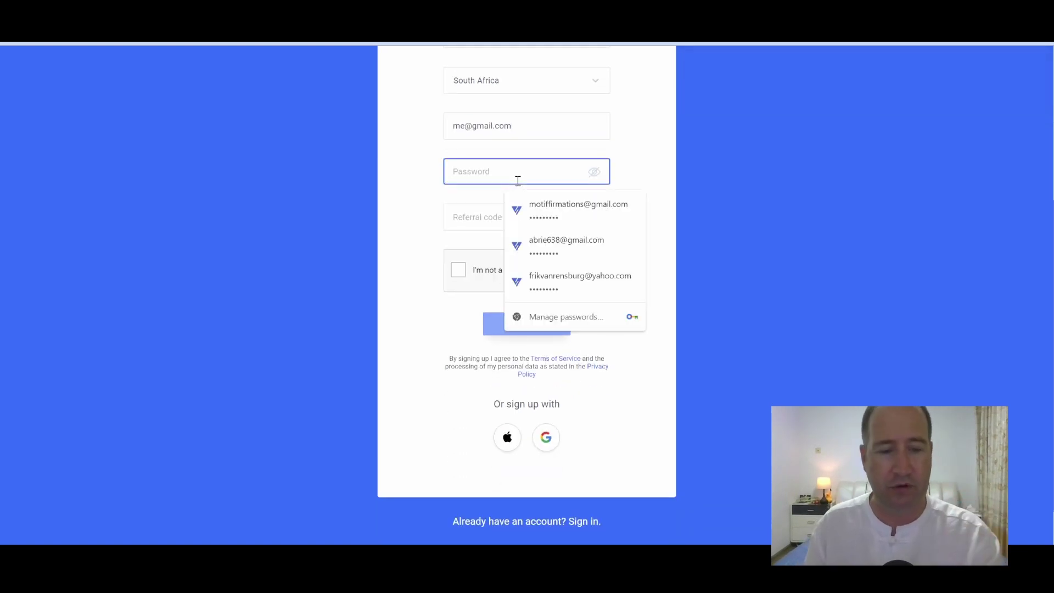
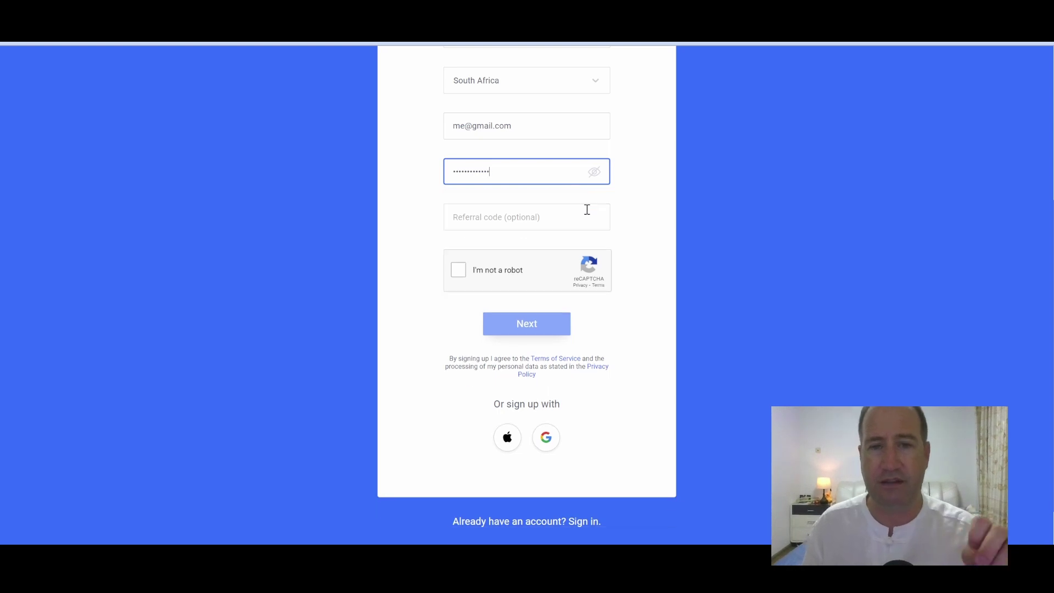
{"action": "left_click", "coordinate": [461, 272]}
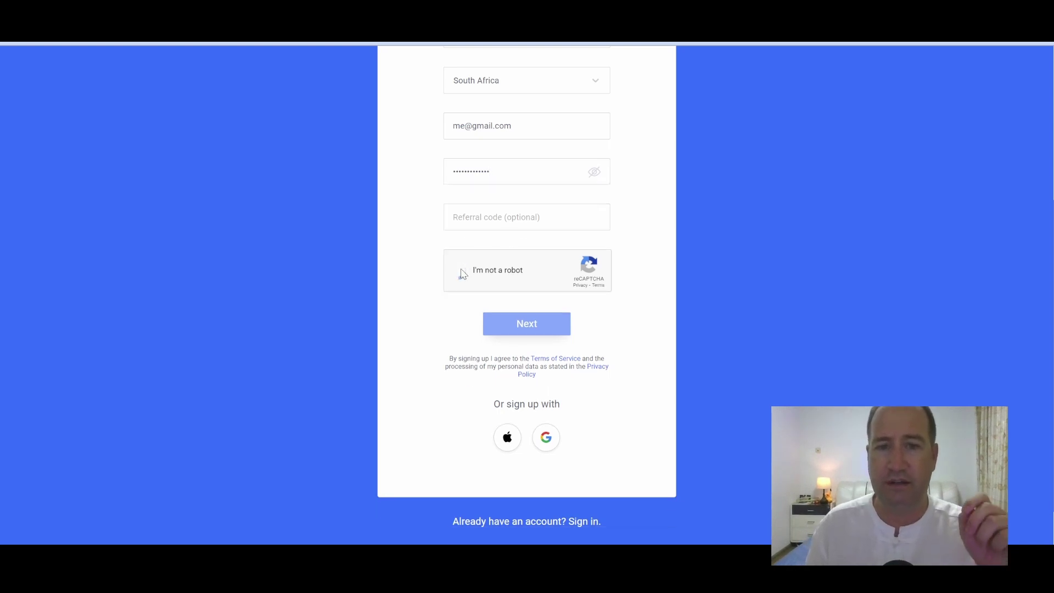
{"action": "left_click", "coordinate": [511, 324]}
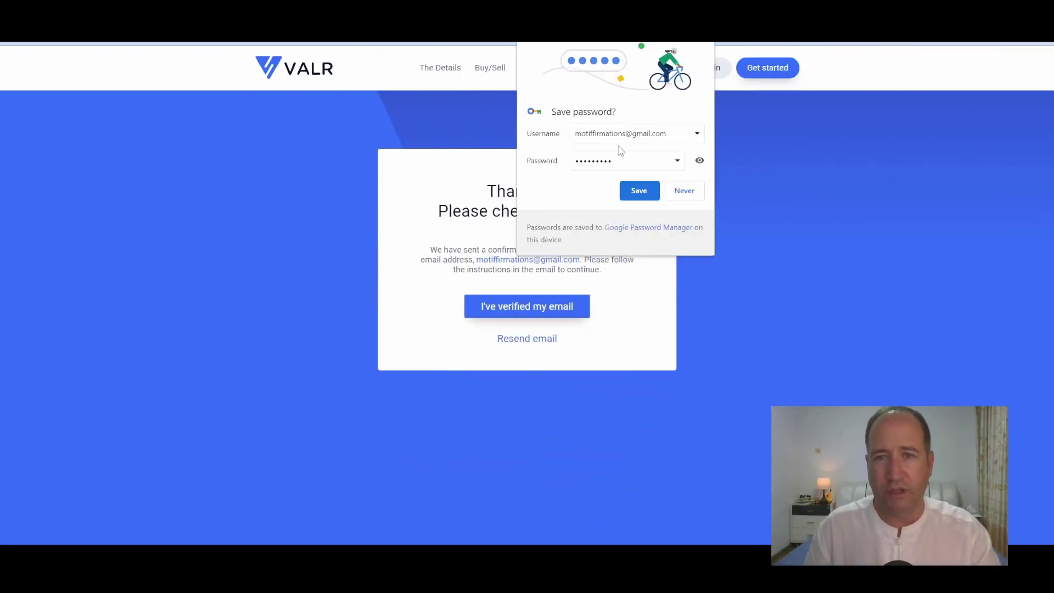
Save the VALR password in the browser and switch to the Gmail tab
{"action": "left_click", "coordinate": [640, 191]}
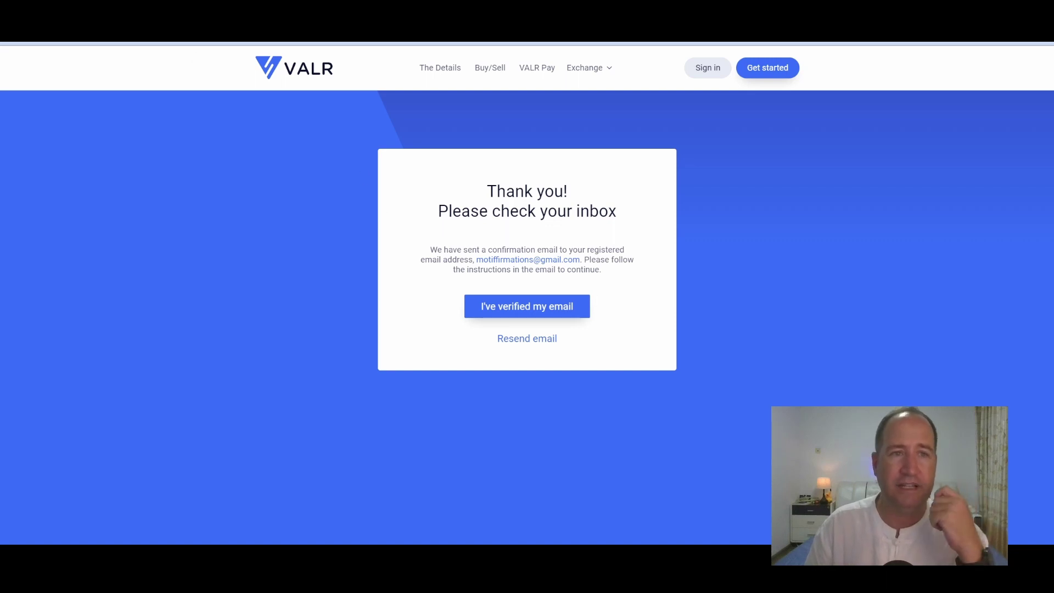
{"action": "key", "text": "ctrl+Tab"}
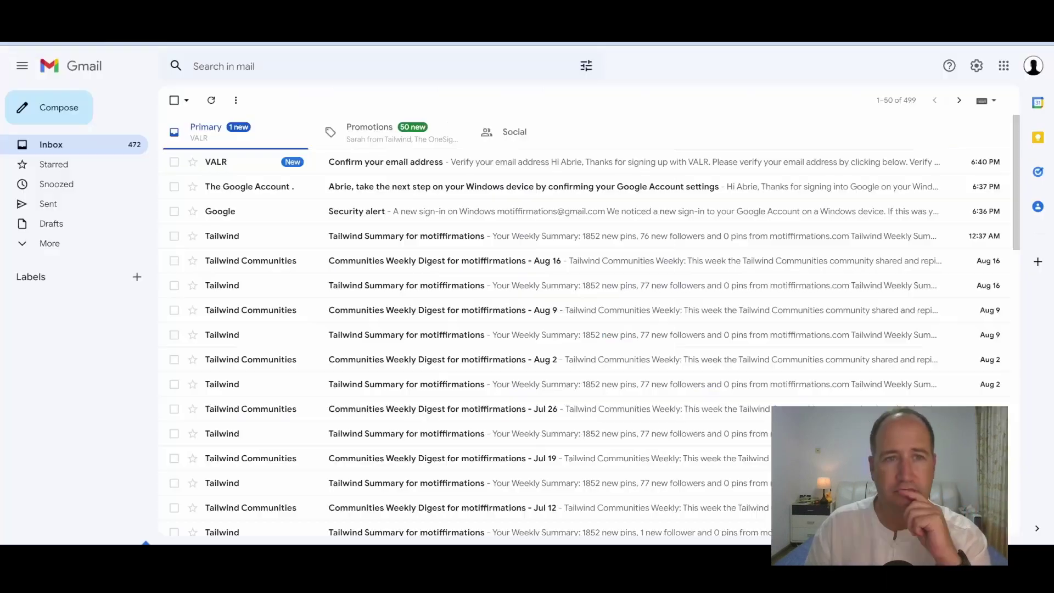
Follow the Verify my email link in VALR's 'Confirm your email address' message
{"action": "left_click", "coordinate": [390, 170]}
{"action": "scroll", "coordinate": [391, 247], "scroll_direction": "down", "scroll_amount": 2}
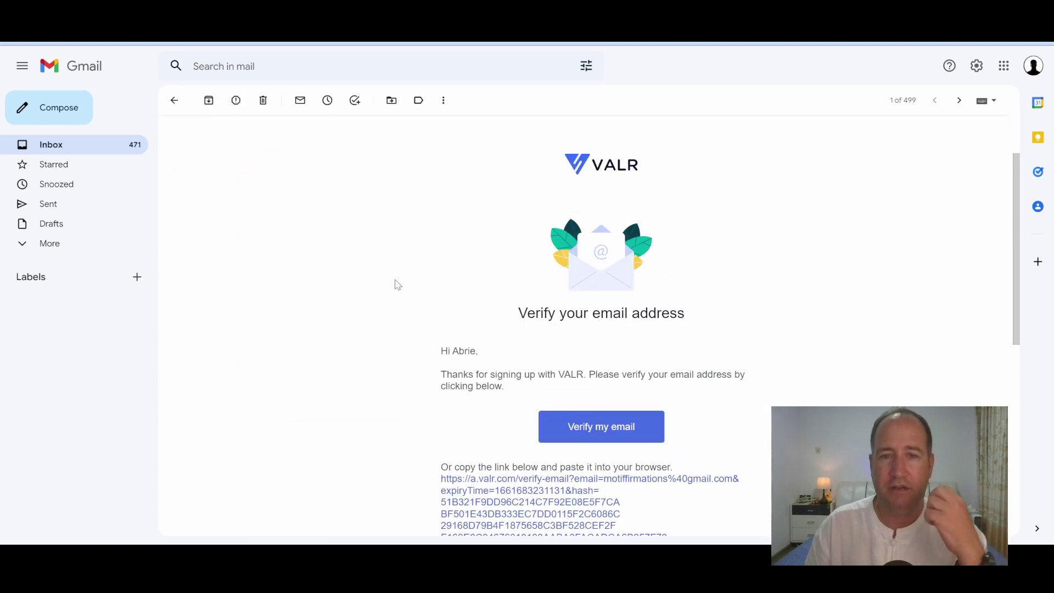
{"action": "left_click", "coordinate": [602, 404]}
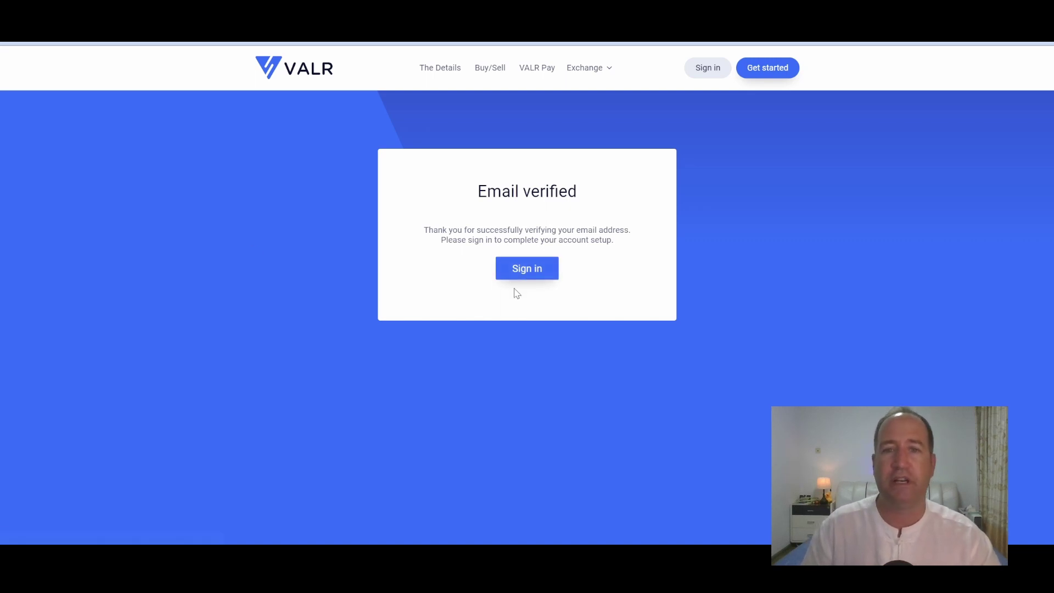
Sign in to VALR with the saved credentials after passing the reCAPTCHA check
{"action": "left_click", "coordinate": [528, 269]}
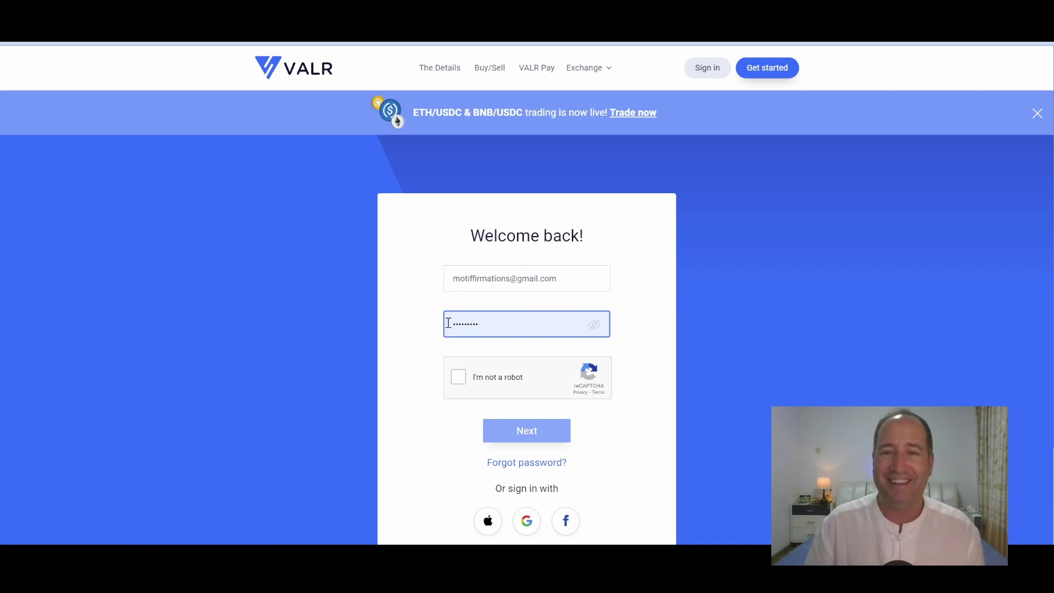
{"action": "left_click", "coordinate": [460, 378]}
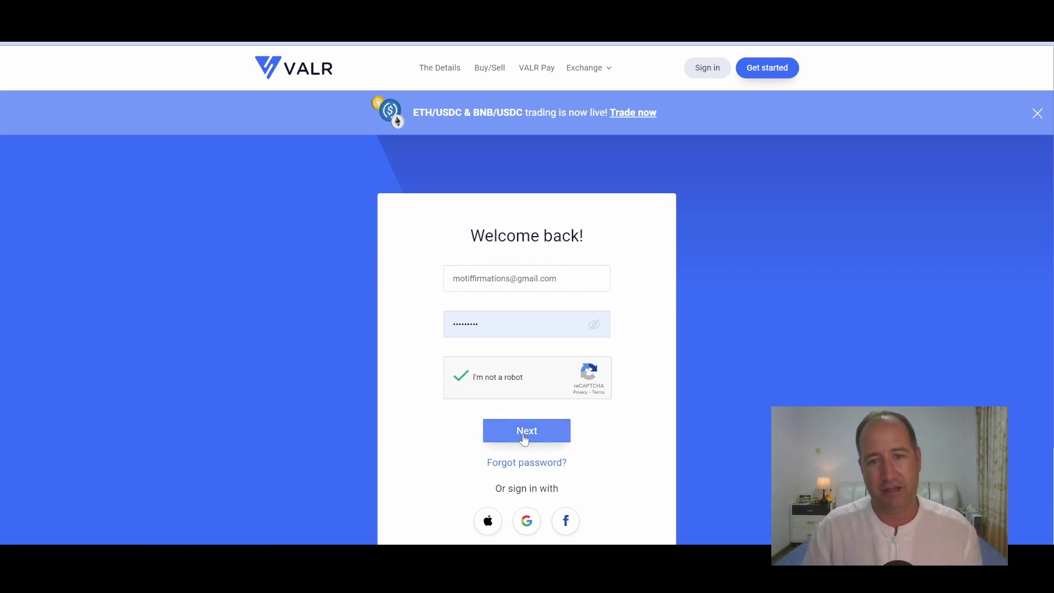
{"action": "left_click", "coordinate": [524, 437]}
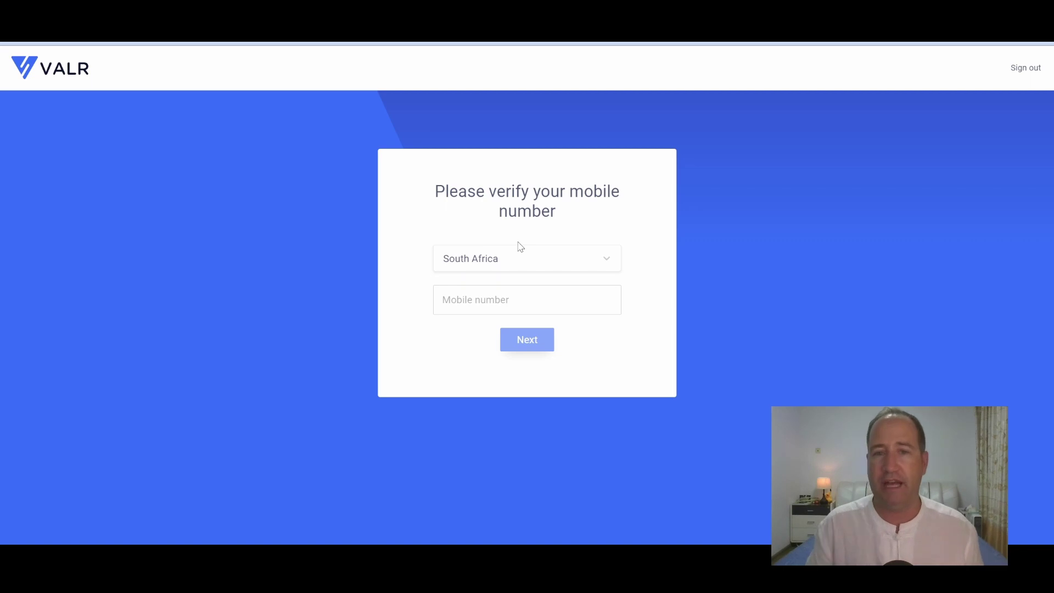
Submit the mobile number to receive the SMS verification PIN
{"action": "left_click", "coordinate": [511, 299]}
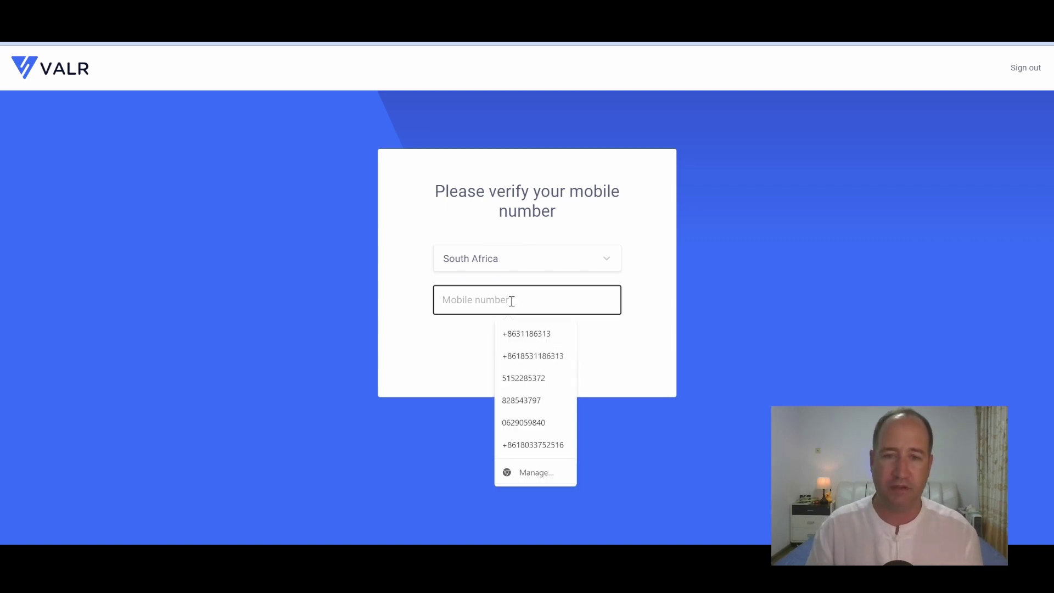
{"action": "type", "text": "0"}
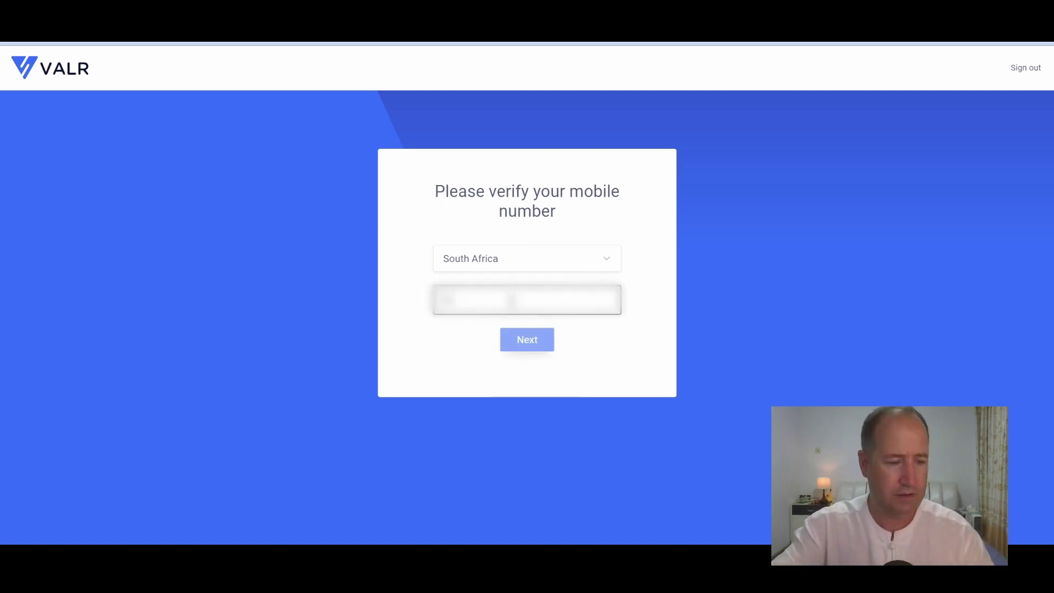
{"action": "left_click", "coordinate": [527, 340]}
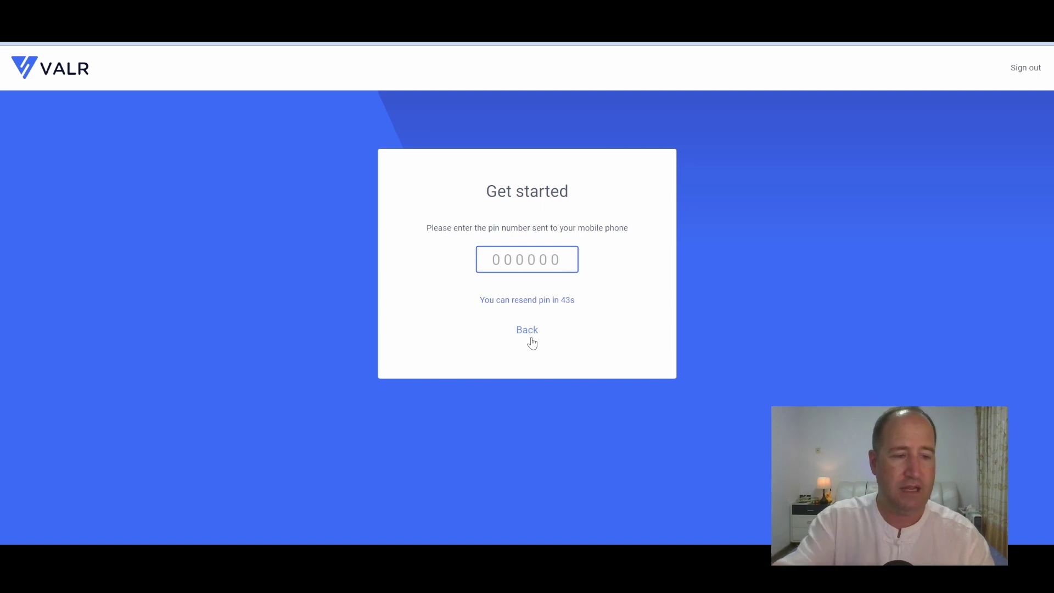
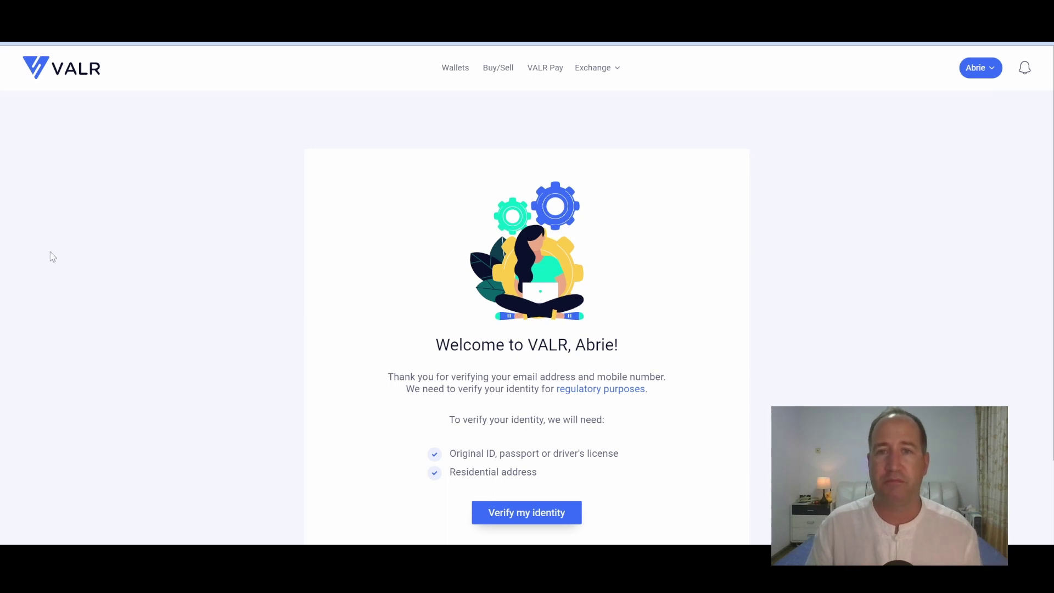
{"action": "scroll", "coordinate": [540, 359], "scroll_direction": "down", "scroll_amount": 2}
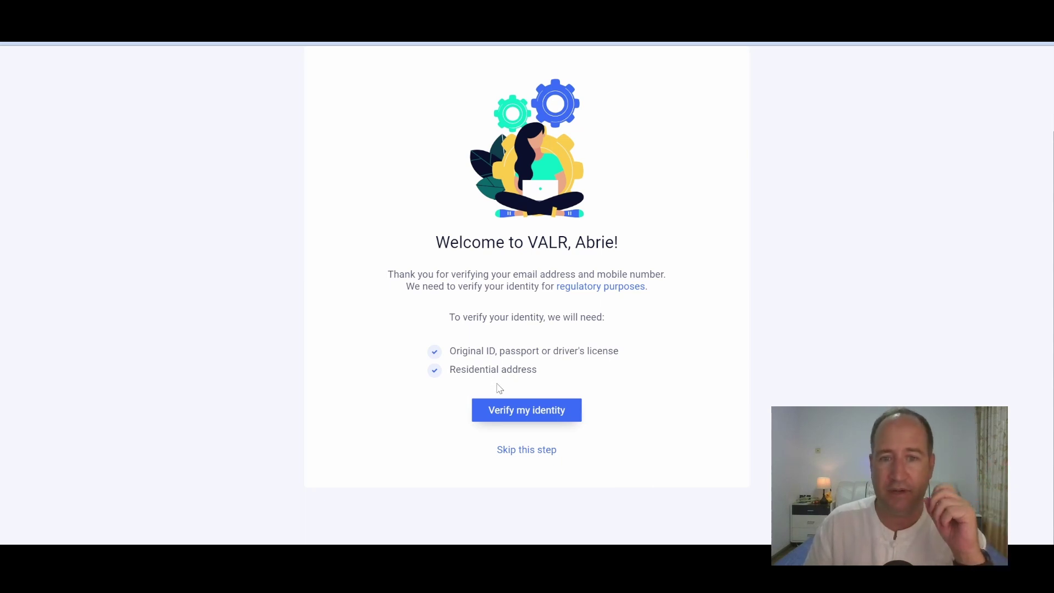
Start identity verification with 'Verify my identity' to reach the Step 1 address form
{"action": "left_click", "coordinate": [534, 409]}
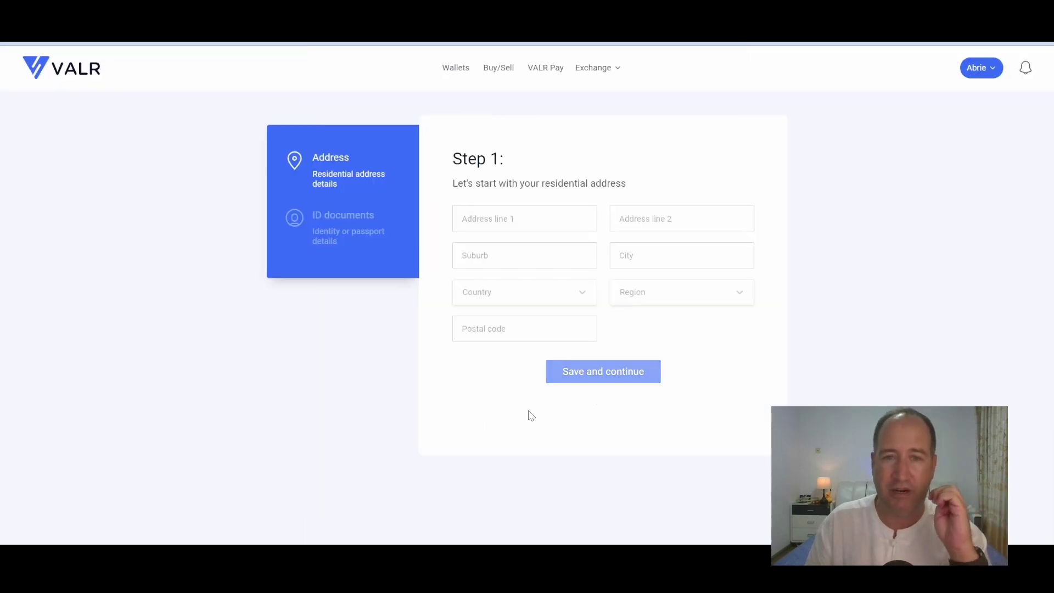
Autofill the residential address from a saved address, choose the province, and save
{"action": "left_click", "coordinate": [524, 221]}
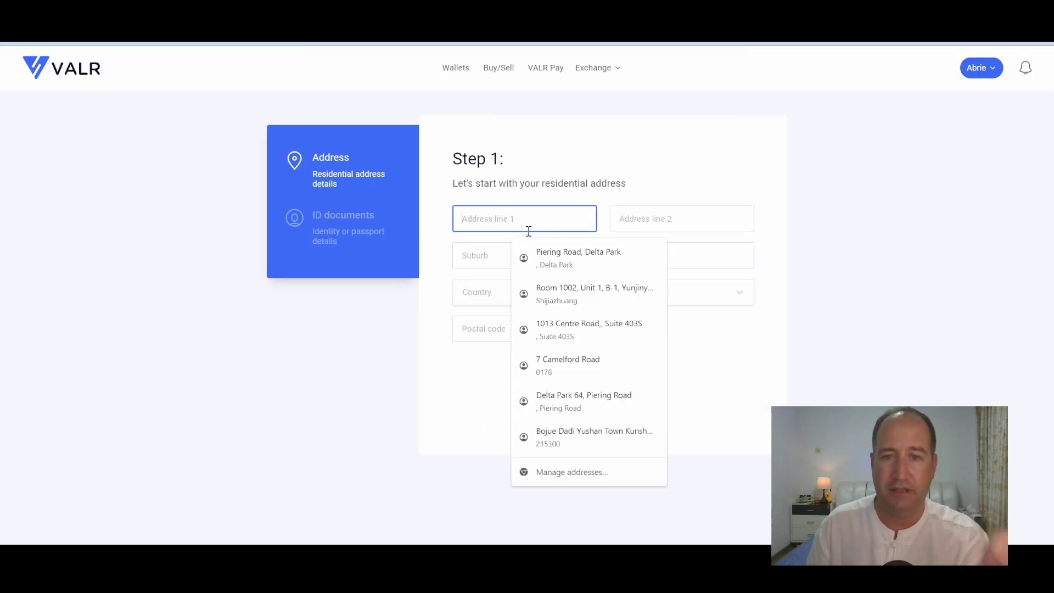
{"action": "left_click", "coordinate": [554, 254]}
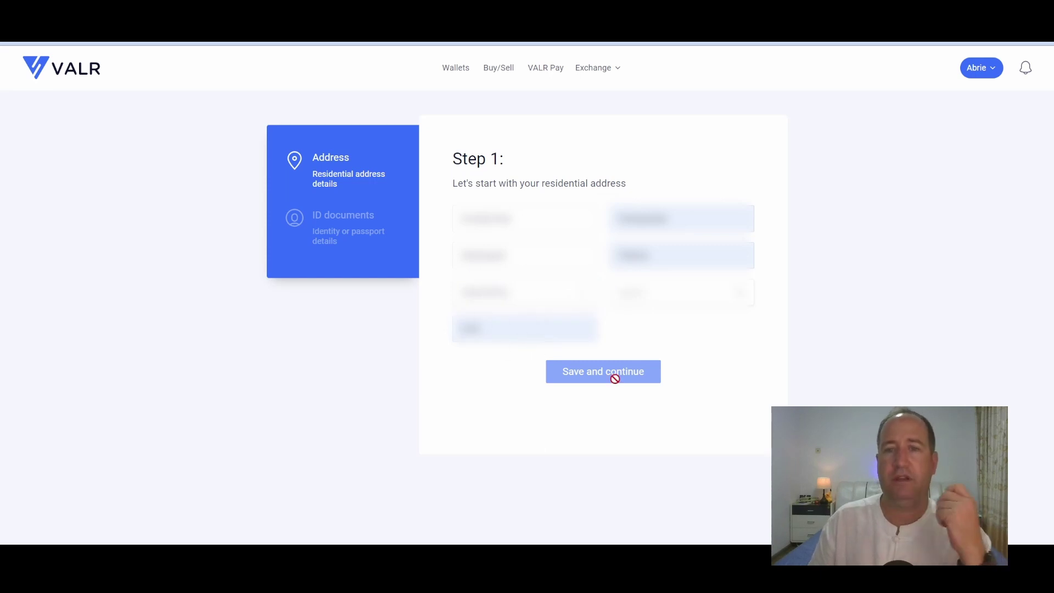
{"action": "left_click", "coordinate": [658, 293]}
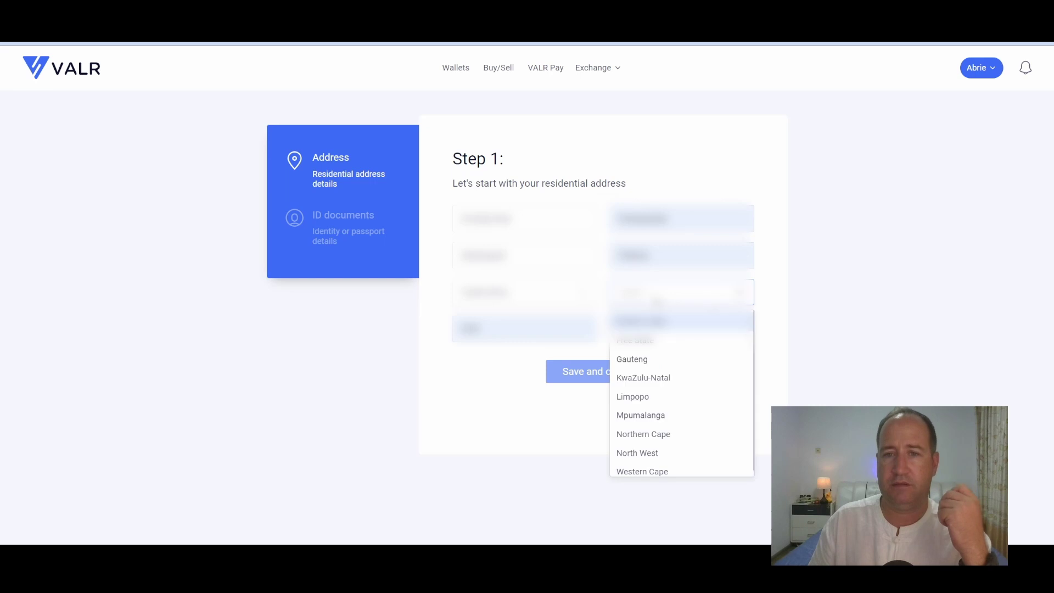
{"action": "left_click", "coordinate": [684, 359]}
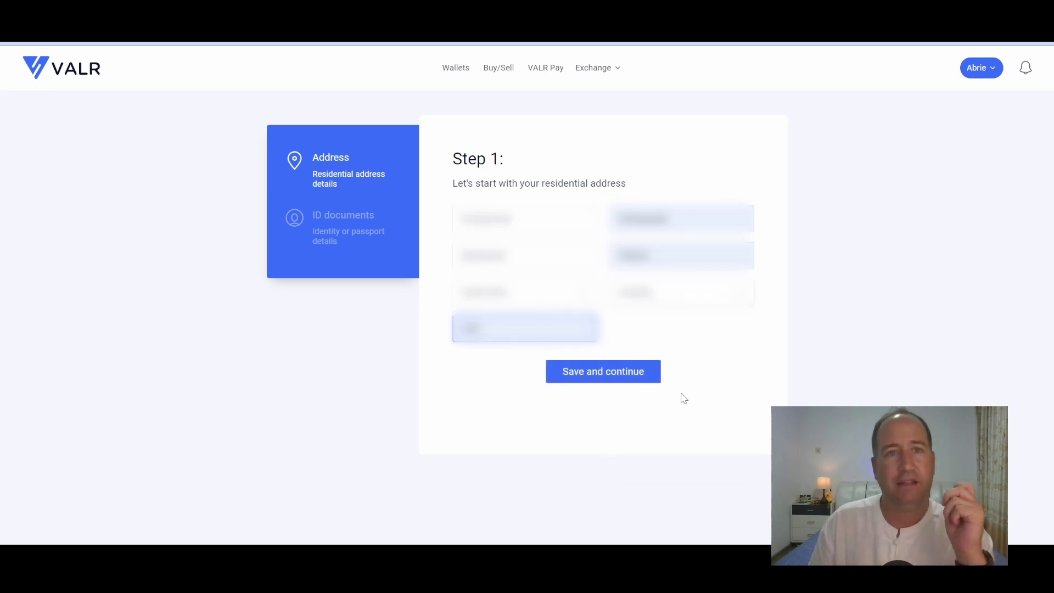
{"action": "left_click", "coordinate": [619, 372]}
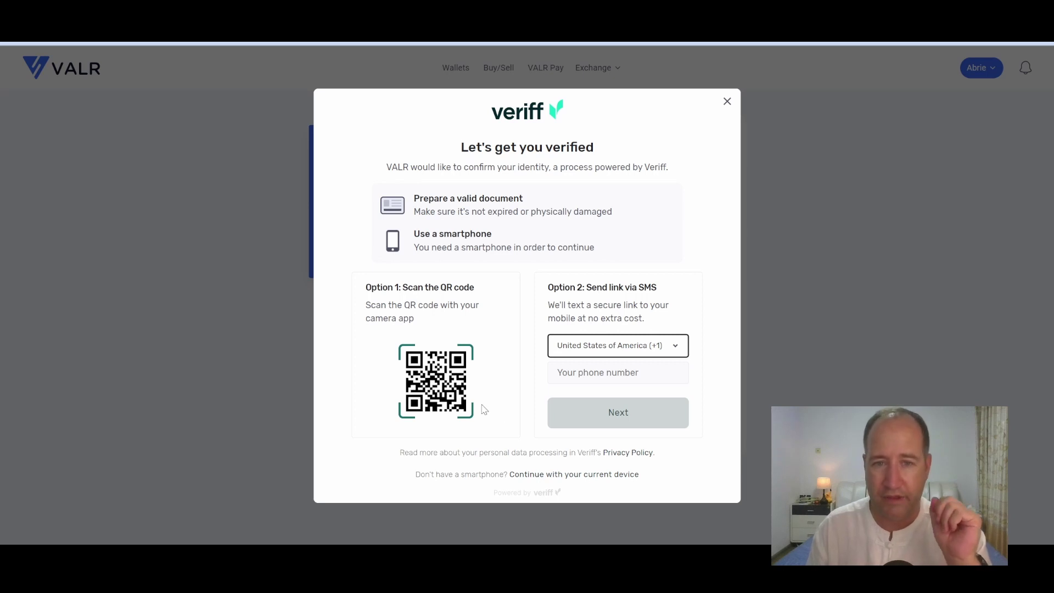
Set the Veriff phone country code to South Africa (+27)
{"action": "left_click", "coordinate": [675, 345]}
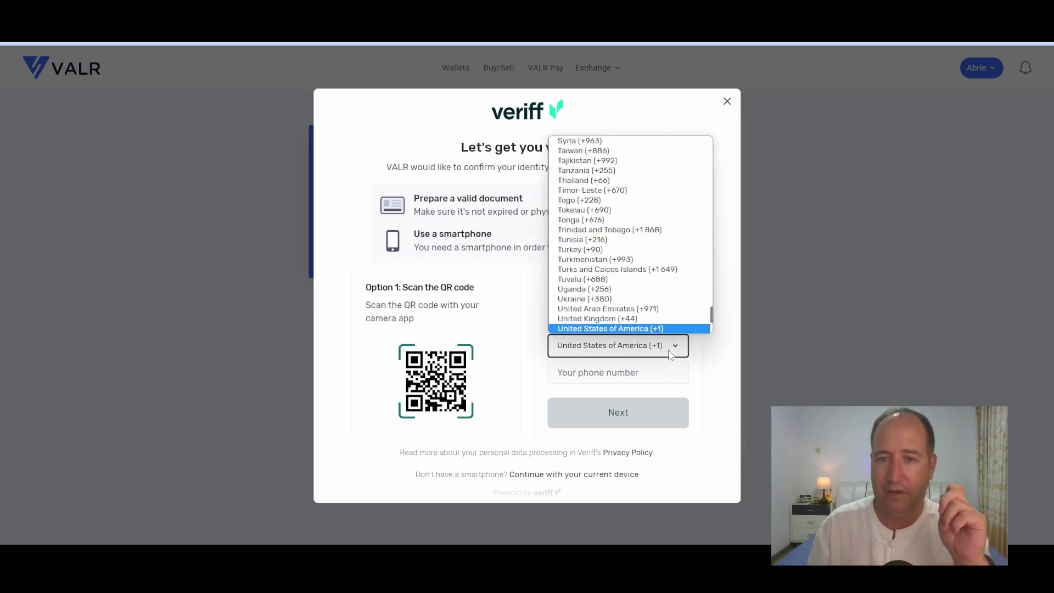
{"action": "scroll", "coordinate": [617, 293], "scroll_direction": "up", "scroll_amount": 10}
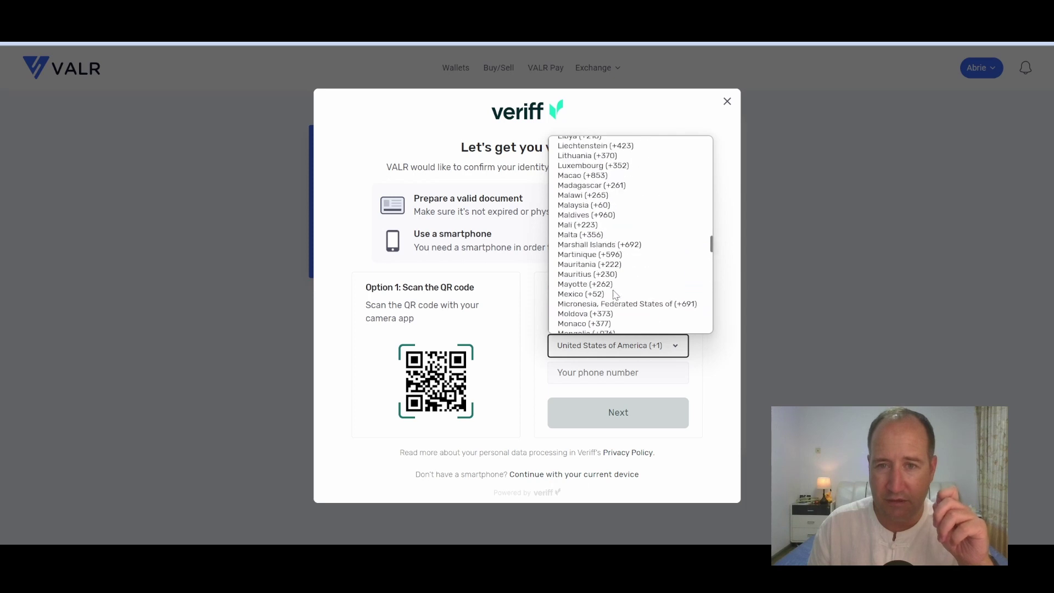
{"action": "scroll", "coordinate": [616, 293], "scroll_direction": "up", "scroll_amount": 10}
{"action": "scroll", "coordinate": [616, 293], "scroll_direction": "down", "scroll_amount": 10}
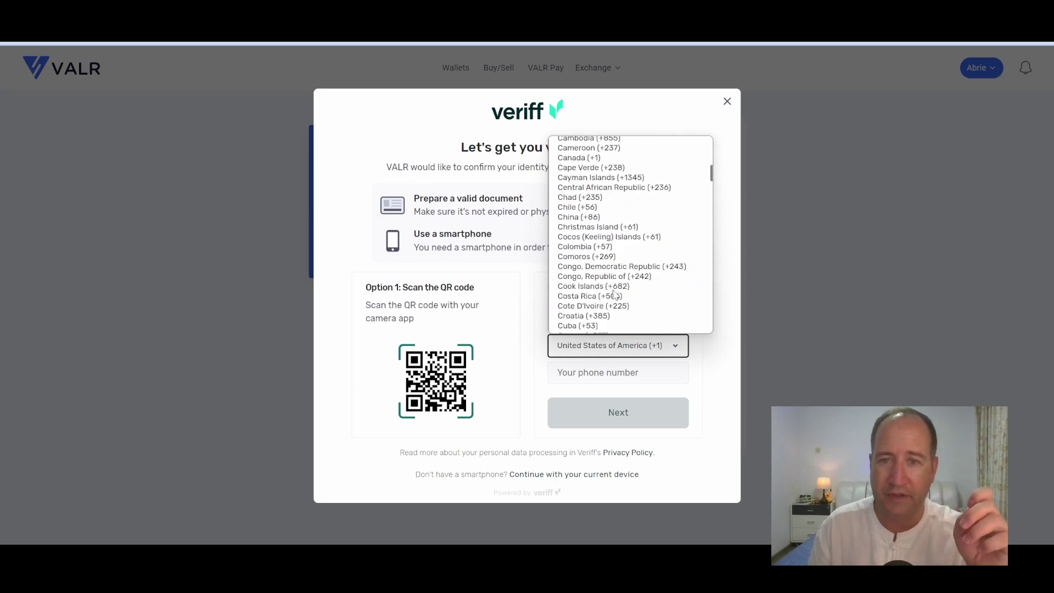
{"action": "scroll", "coordinate": [617, 293], "scroll_direction": "down", "scroll_amount": 10}
{"action": "scroll", "coordinate": [614, 300], "scroll_direction": "down", "scroll_amount": 5}
{"action": "scroll", "coordinate": [614, 305], "scroll_direction": "up", "scroll_amount": 3}
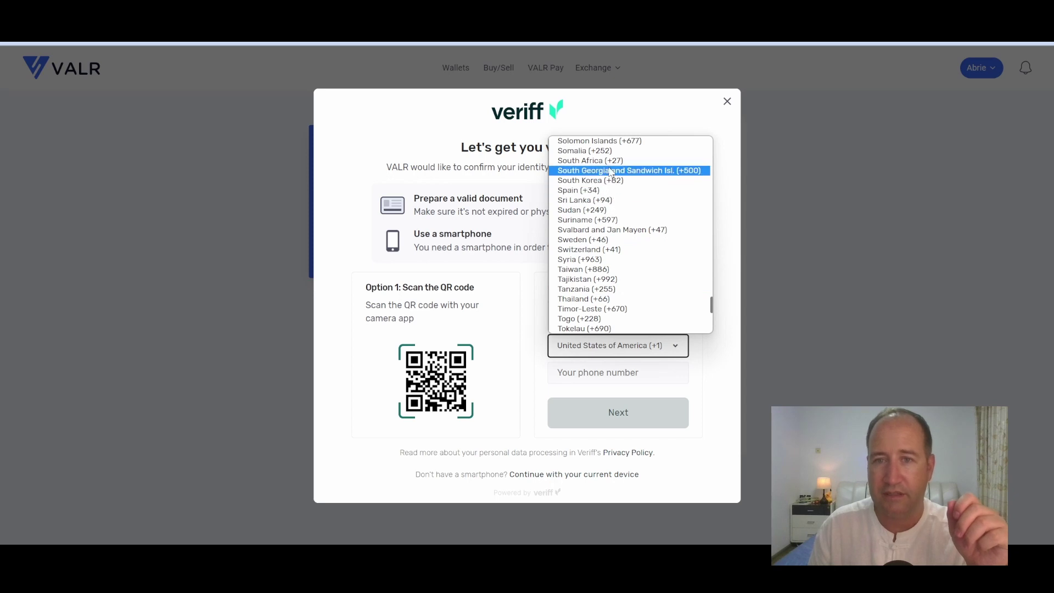
{"action": "left_click", "coordinate": [591, 160]}
{"action": "left_click", "coordinate": [645, 372]}
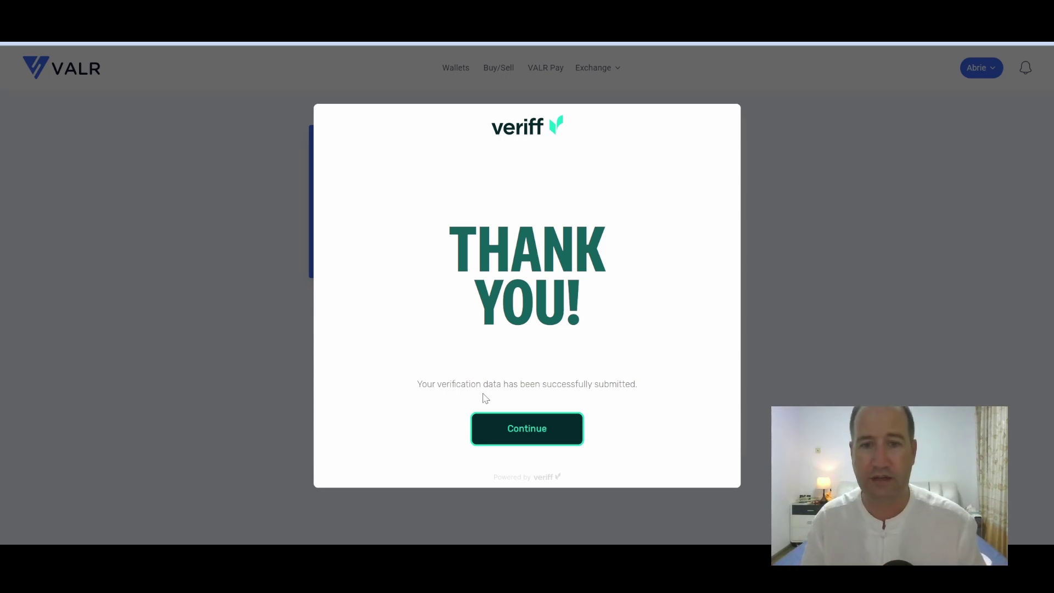
Go to Wallets and open the Rand wallet's EFT deposit details
{"action": "left_click", "coordinate": [523, 433]}
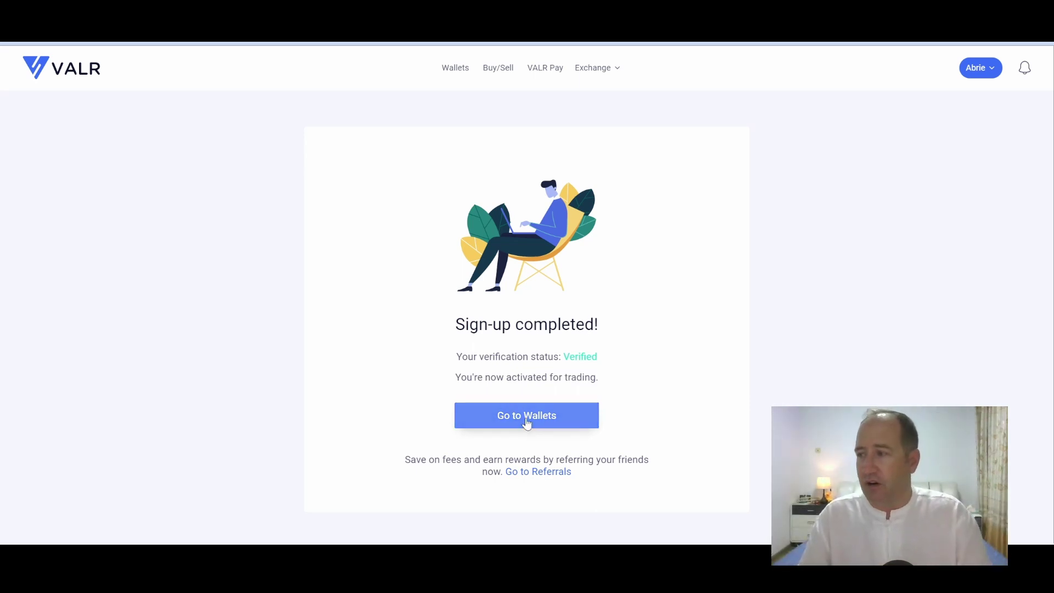
{"action": "left_click", "coordinate": [528, 417]}
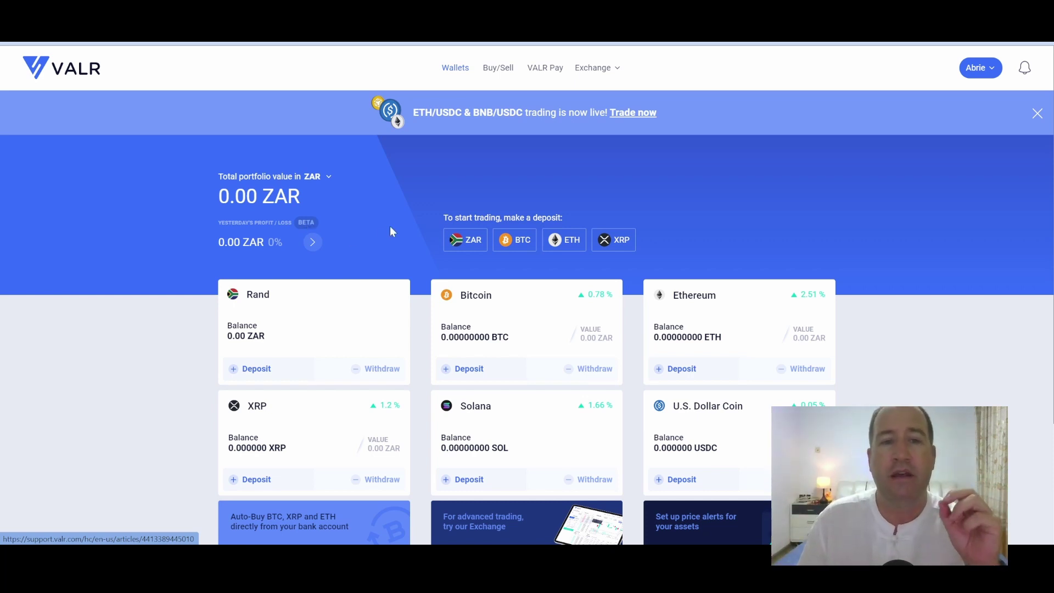
{"action": "scroll", "coordinate": [390, 226], "scroll_direction": "down", "scroll_amount": 2}
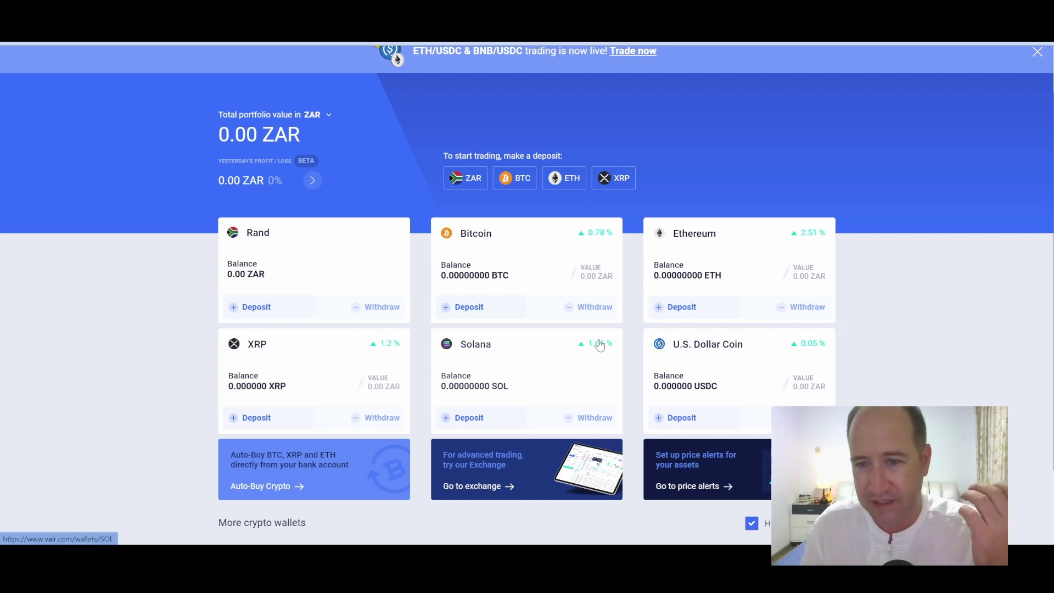
{"action": "scroll", "coordinate": [451, 352], "scroll_direction": "up", "scroll_amount": 2}
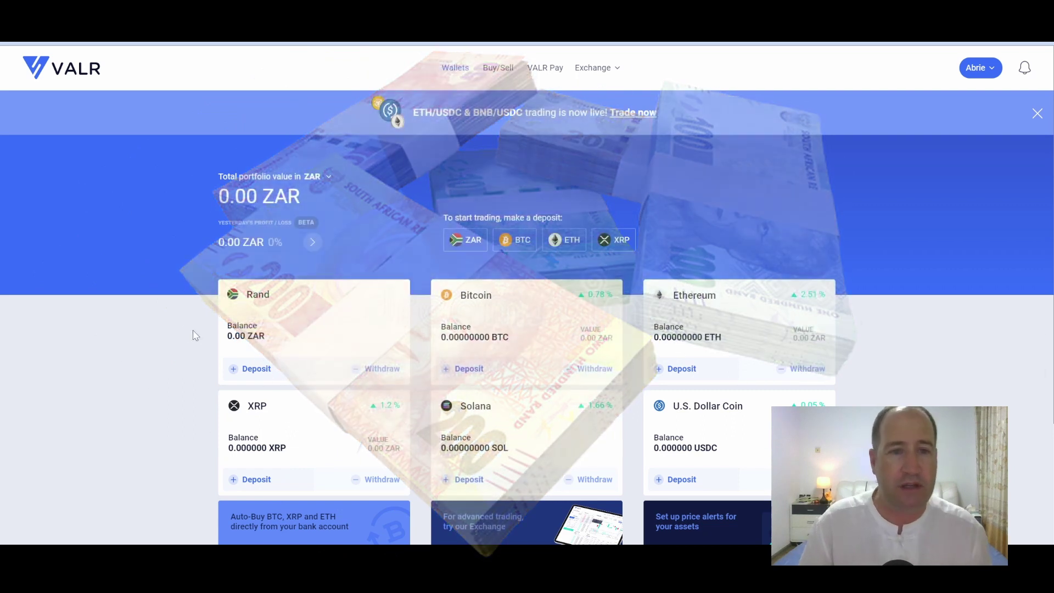
{"action": "scroll", "coordinate": [221, 310], "scroll_direction": "down", "scroll_amount": 3}
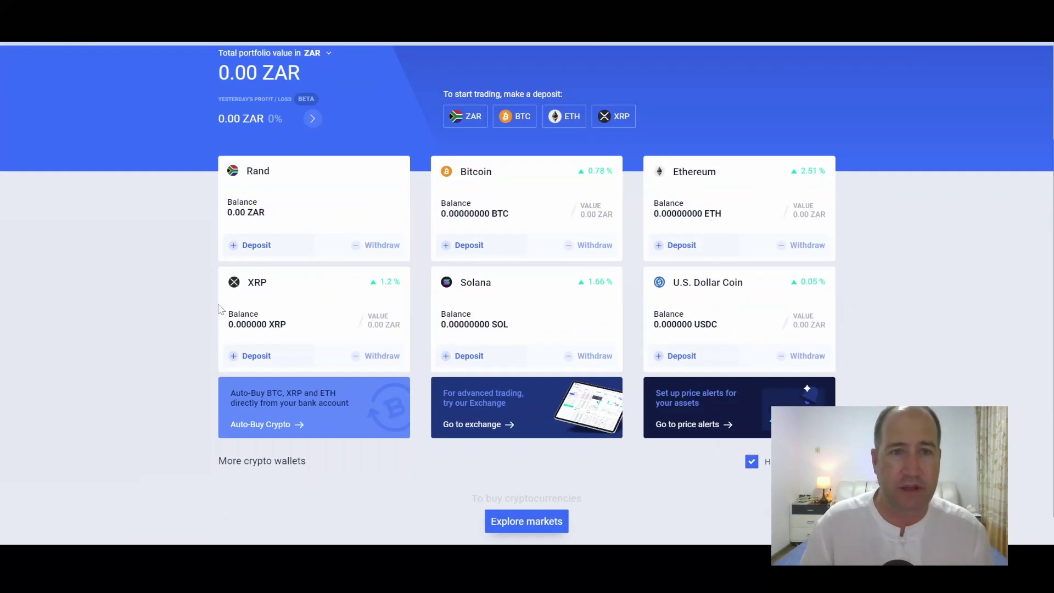
{"action": "left_click", "coordinate": [257, 245]}
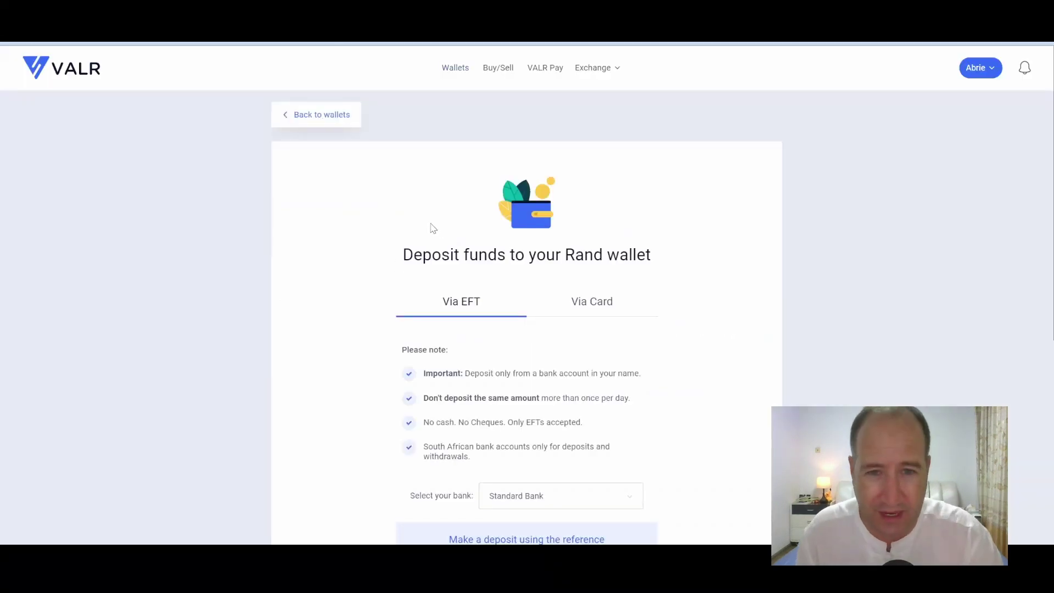
{"action": "scroll", "coordinate": [431, 227], "scroll_direction": "down", "scroll_amount": 2}
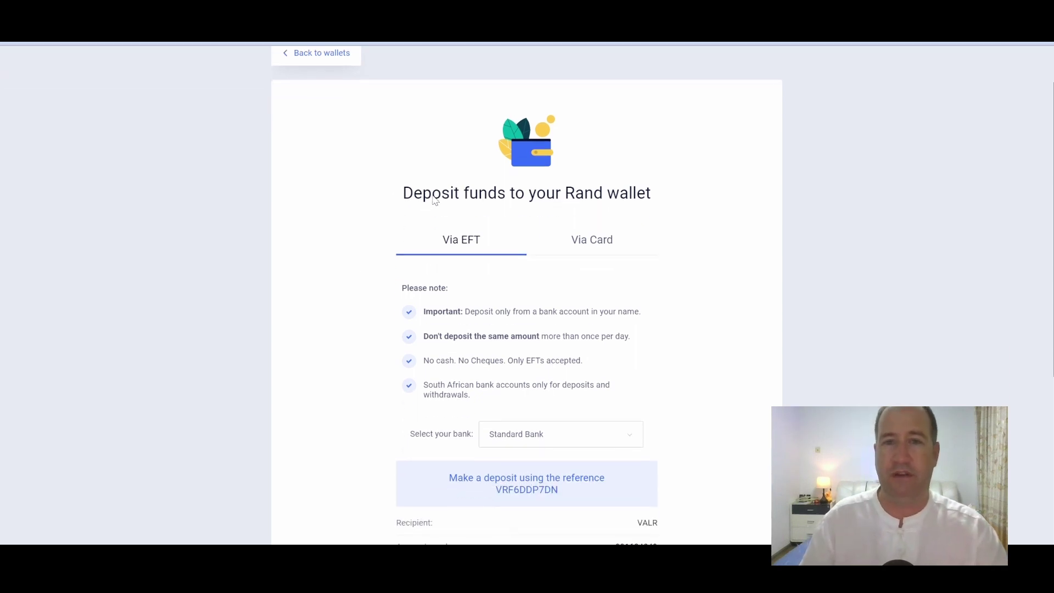
{"action": "scroll", "coordinate": [472, 306], "scroll_direction": "down", "scroll_amount": 2}
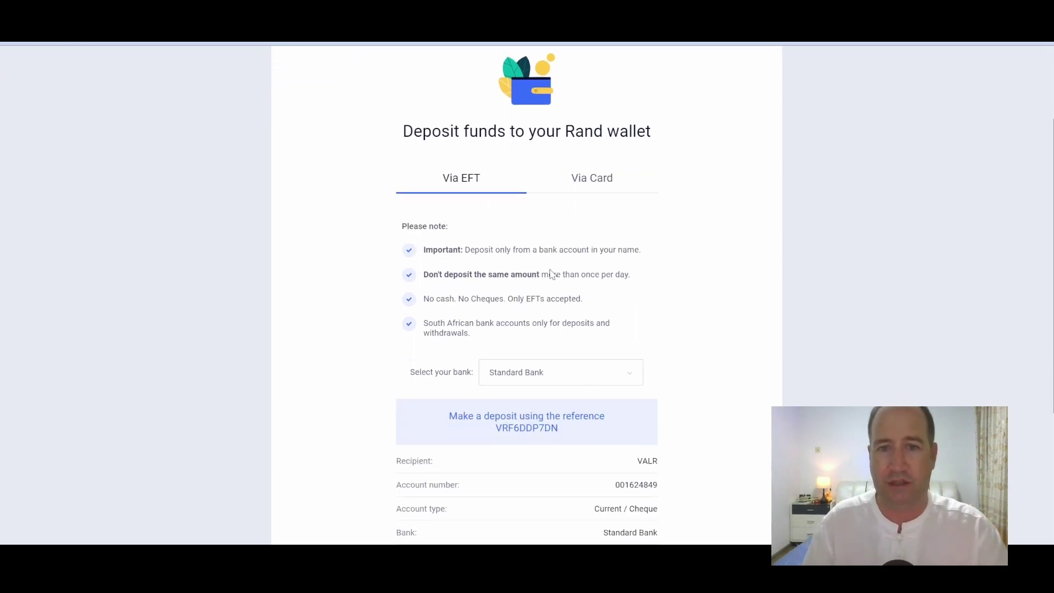
{"action": "scroll", "coordinate": [562, 277], "scroll_direction": "down", "scroll_amount": 2}
{"action": "left_click", "coordinate": [591, 311]}
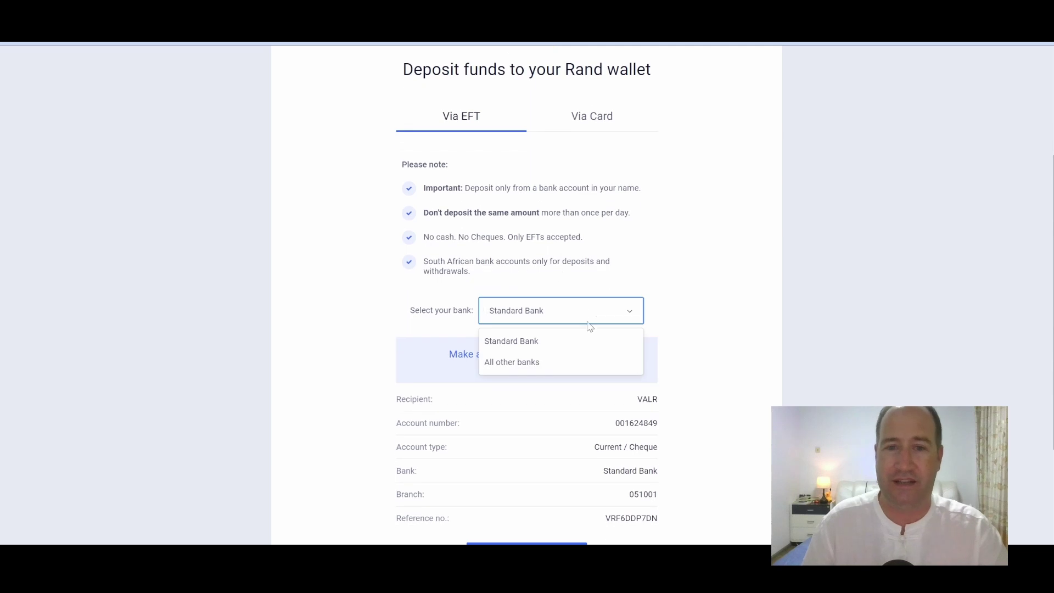
{"action": "left_click", "coordinate": [581, 360]}
{"action": "left_click", "coordinate": [563, 310]}
{"action": "left_click", "coordinate": [531, 340]}
{"action": "left_click", "coordinate": [561, 311]}
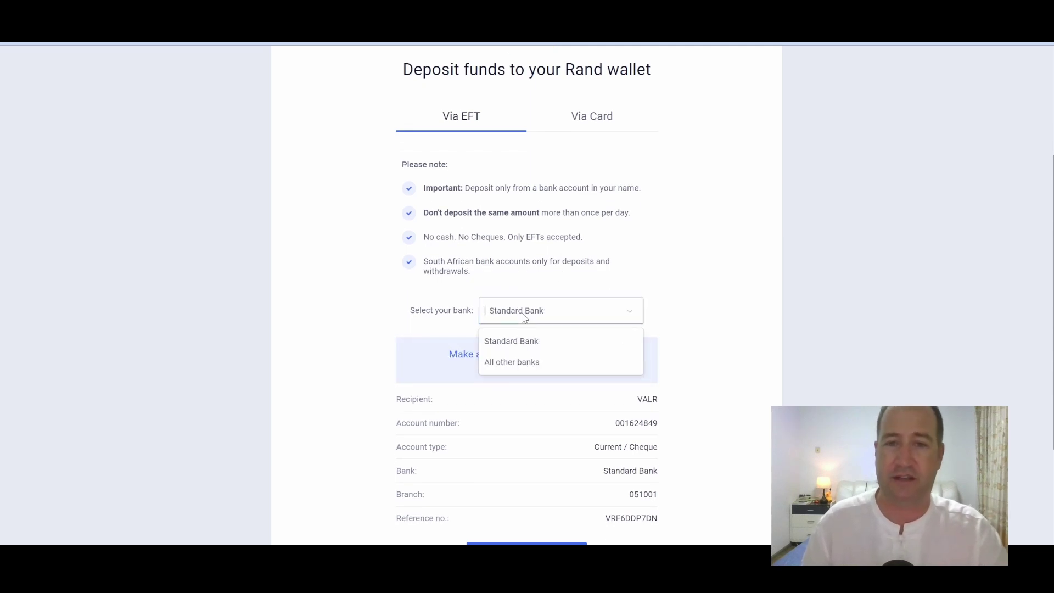
{"action": "left_click", "coordinate": [527, 360]}
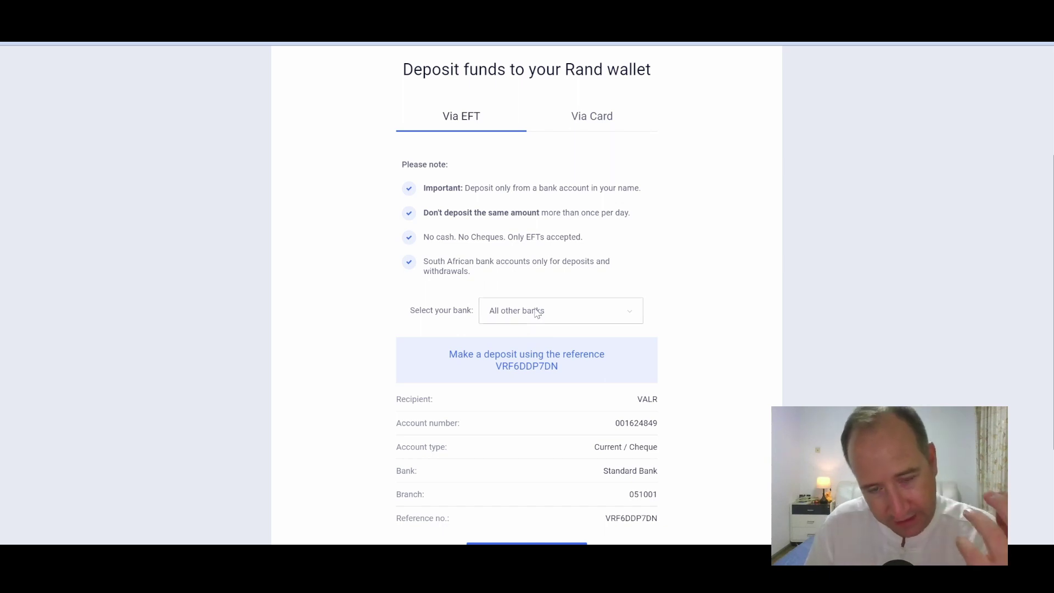
{"action": "scroll", "coordinate": [538, 312], "scroll_direction": "down", "scroll_amount": 2}
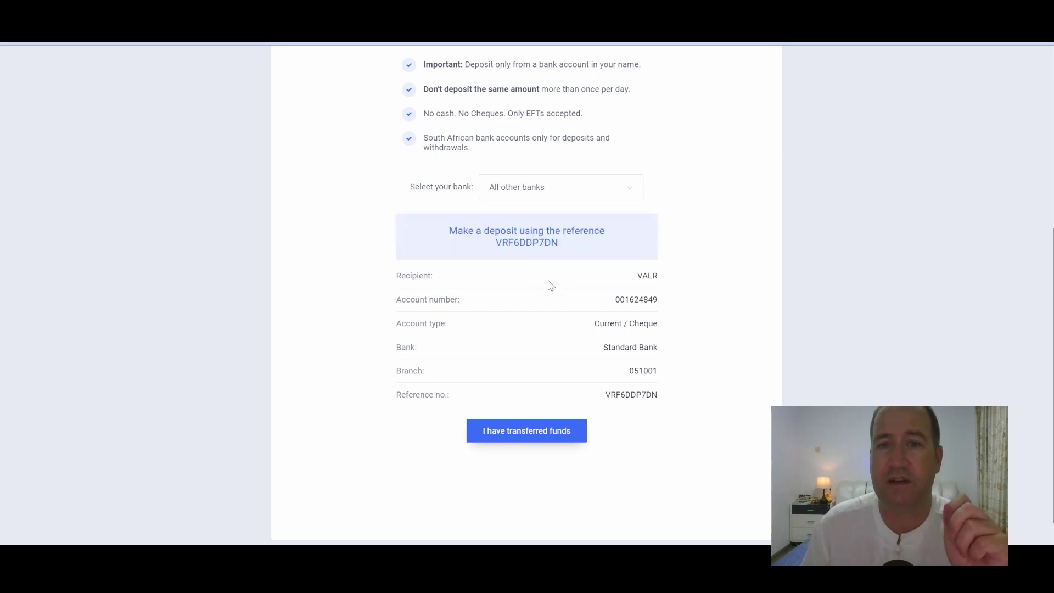
{"action": "left_click", "coordinate": [533, 240]}
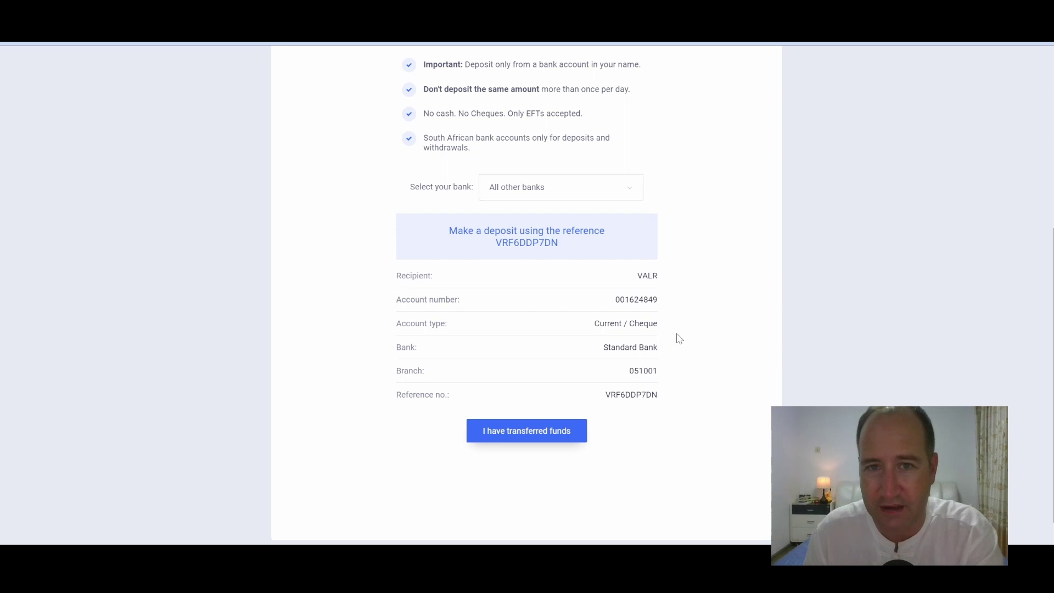
{"action": "scroll", "coordinate": [679, 338], "scroll_direction": "up", "scroll_amount": 5}
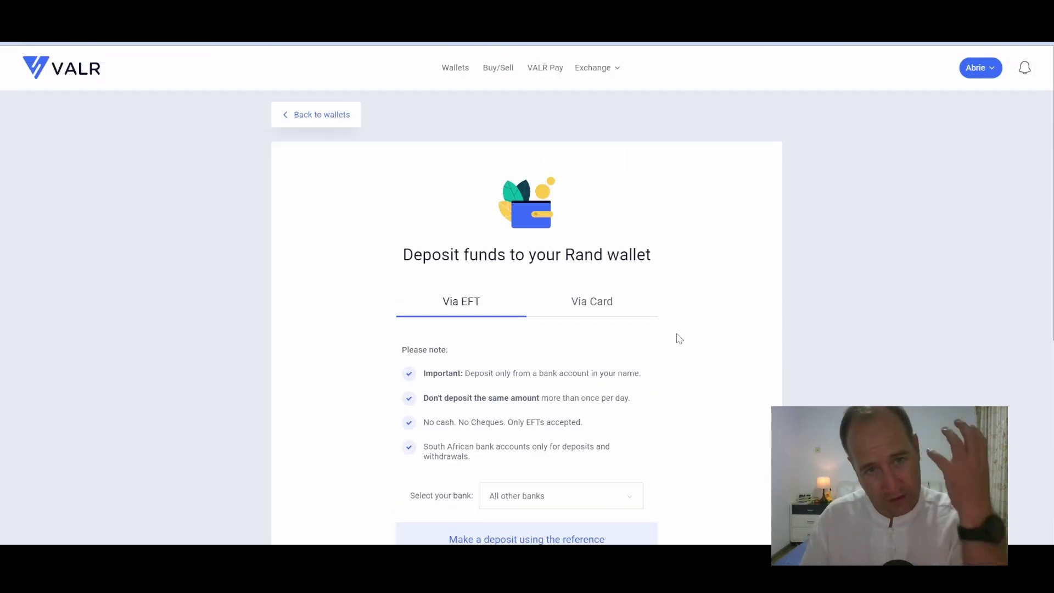
From the wallets overview, explore the cryptocurrency markets and start buying Bitcoin
{"action": "left_click", "coordinate": [336, 116]}
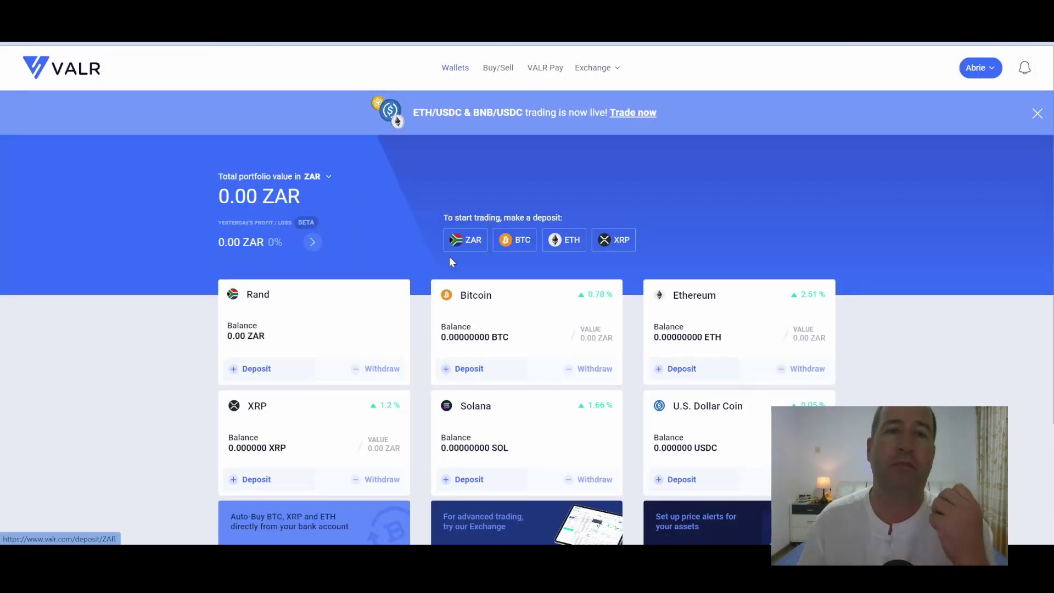
{"action": "scroll", "coordinate": [351, 349], "scroll_direction": "down", "scroll_amount": 3}
{"action": "scroll", "coordinate": [330, 288], "scroll_direction": "up", "scroll_amount": 3}
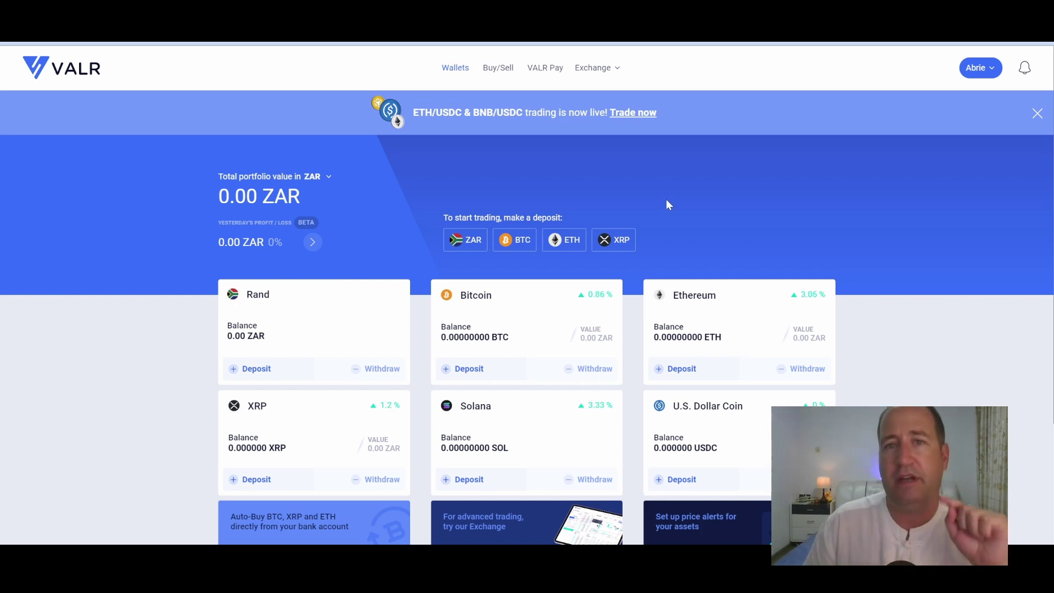
{"action": "scroll", "coordinate": [667, 199], "scroll_direction": "down", "scroll_amount": 5}
{"action": "scroll", "coordinate": [666, 199], "scroll_direction": "down", "scroll_amount": 1}
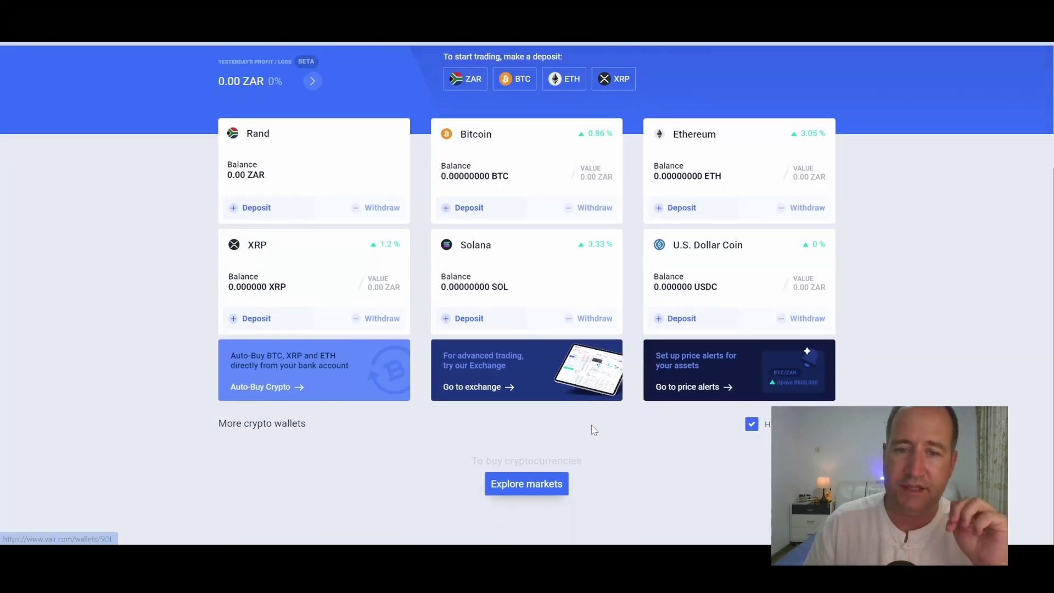
{"action": "scroll", "coordinate": [593, 329], "scroll_direction": "up", "scroll_amount": 5}
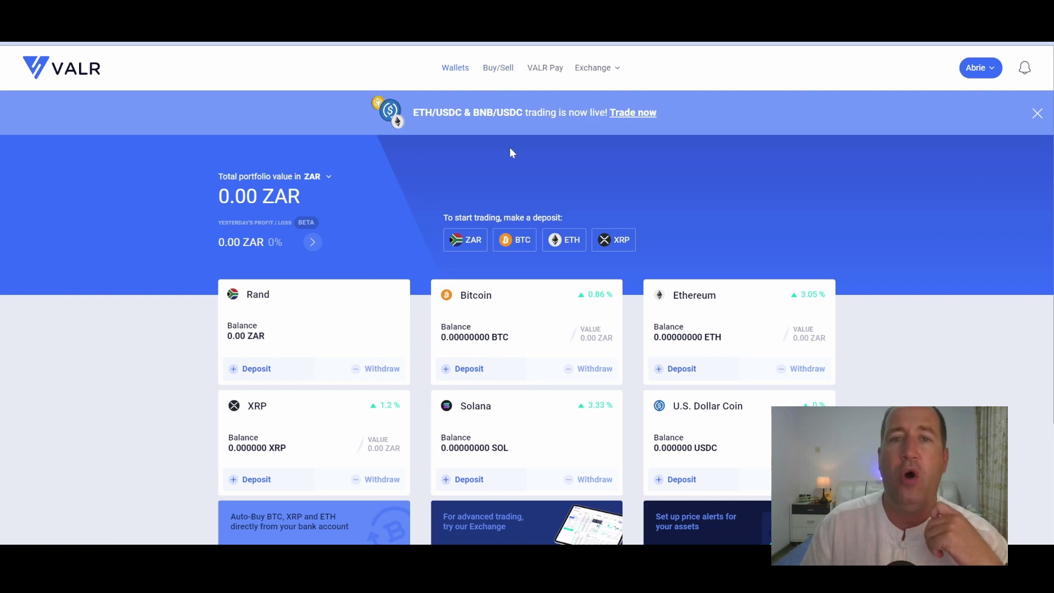
{"action": "scroll", "coordinate": [511, 149], "scroll_direction": "down", "scroll_amount": 5}
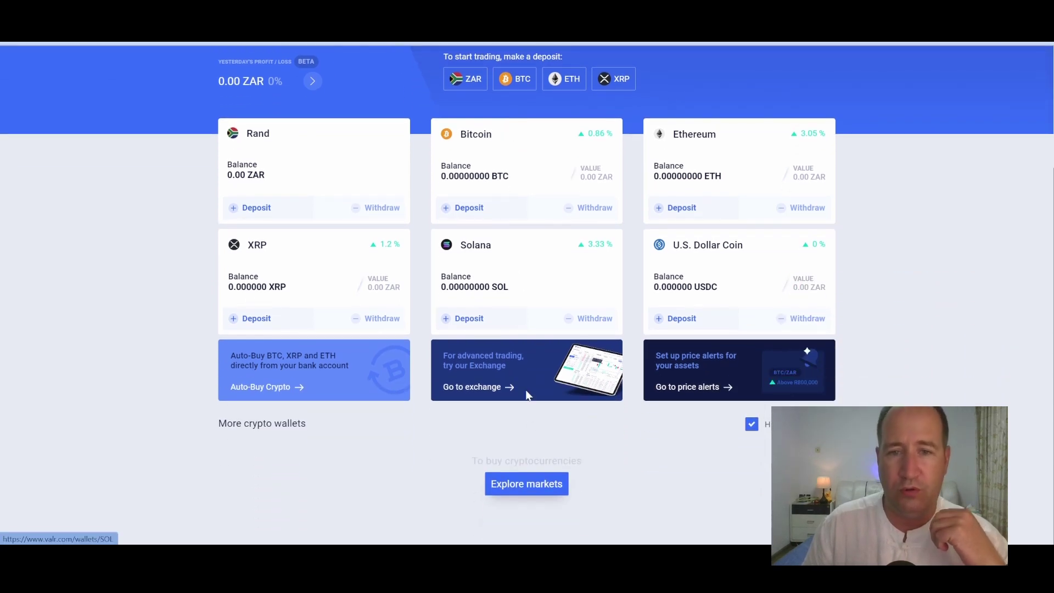
{"action": "left_click", "coordinate": [531, 488]}
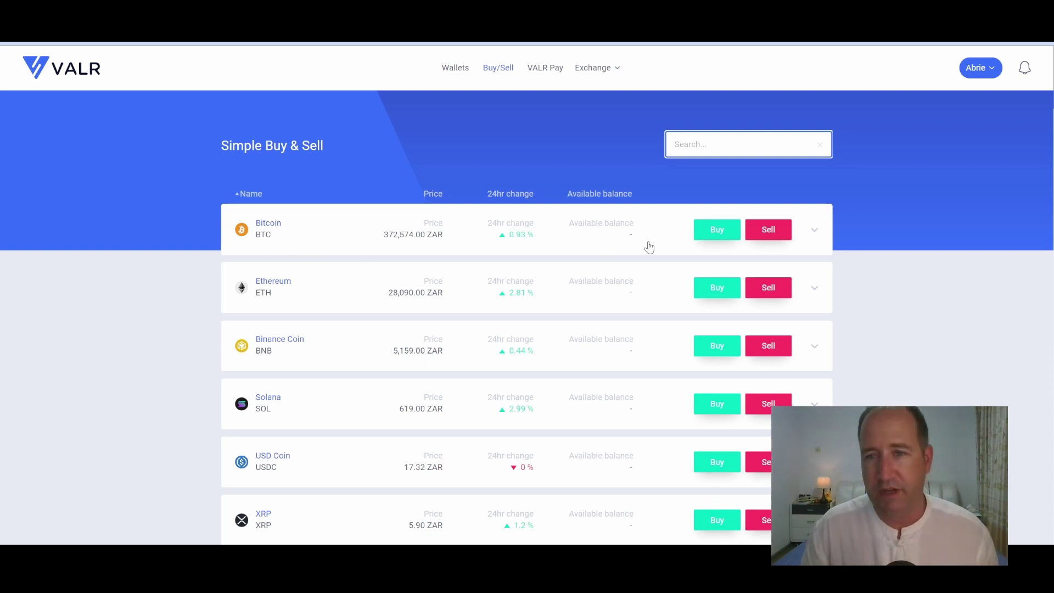
{"action": "left_click", "coordinate": [716, 231]}
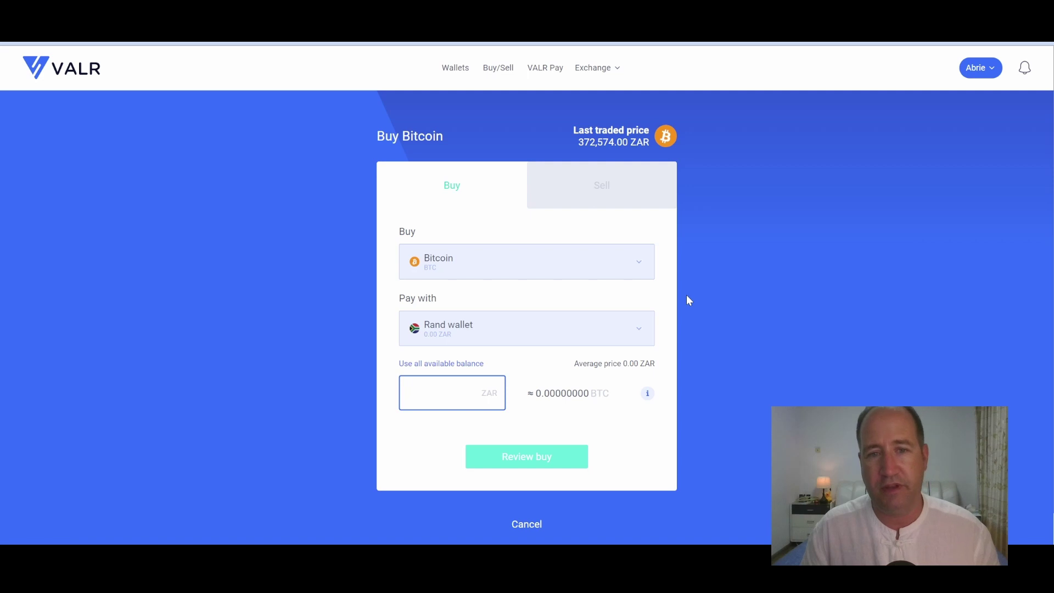
Enter a 10000 ZAR Bitcoin buy paid from the Rand wallet, then return to Wallets
{"action": "left_click", "coordinate": [636, 330]}
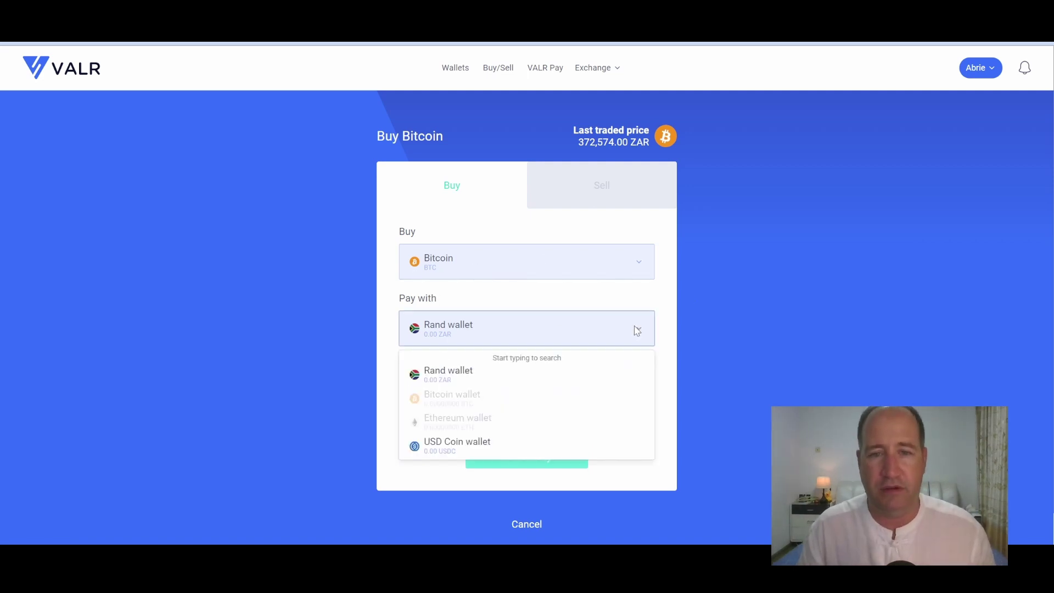
{"action": "left_click", "coordinate": [637, 331]}
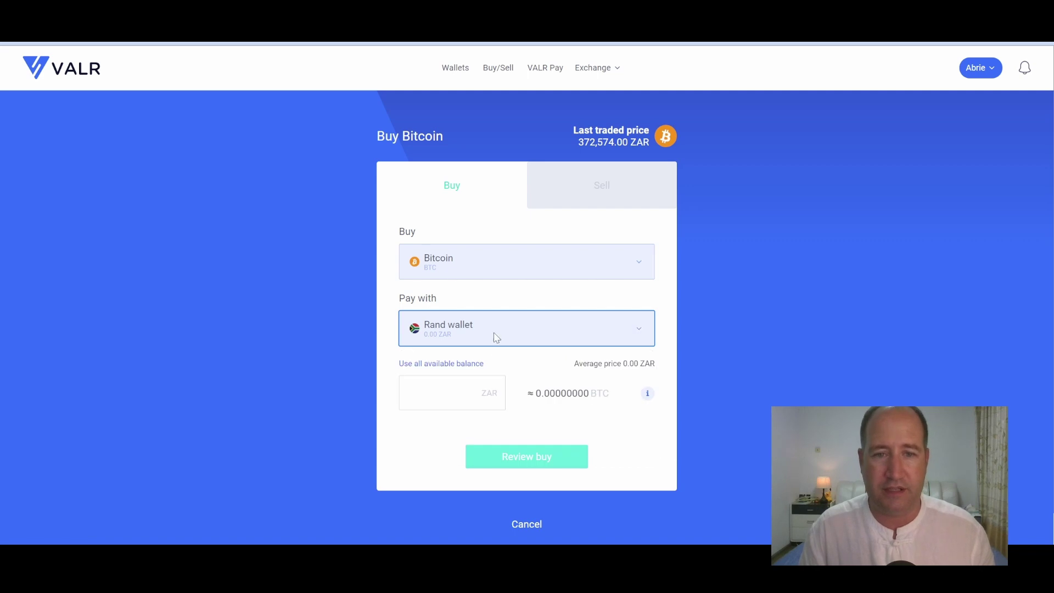
{"action": "left_click", "coordinate": [465, 393]}
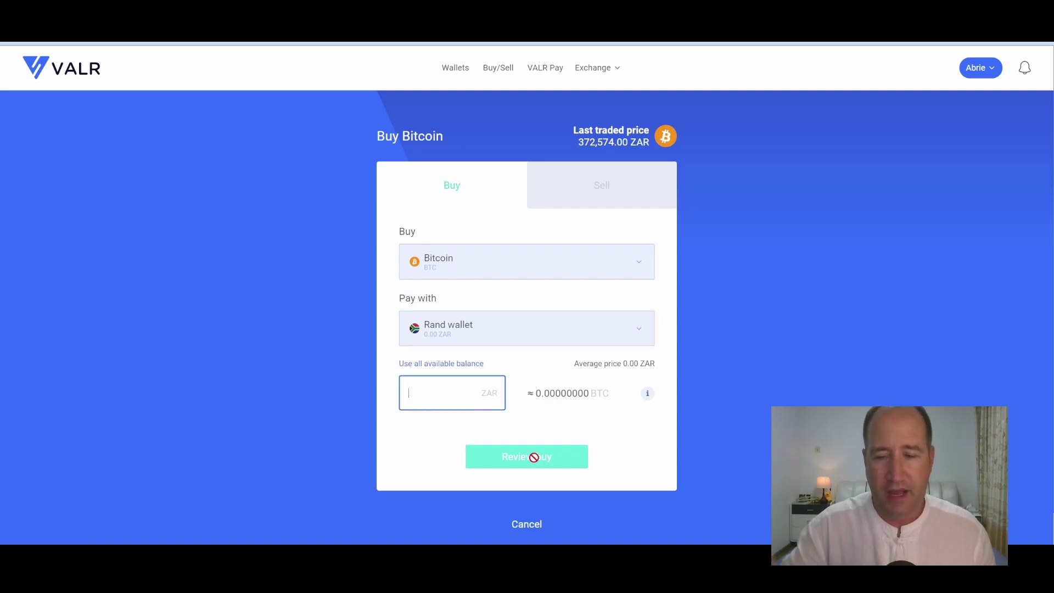
{"action": "type", "text": "10000"}
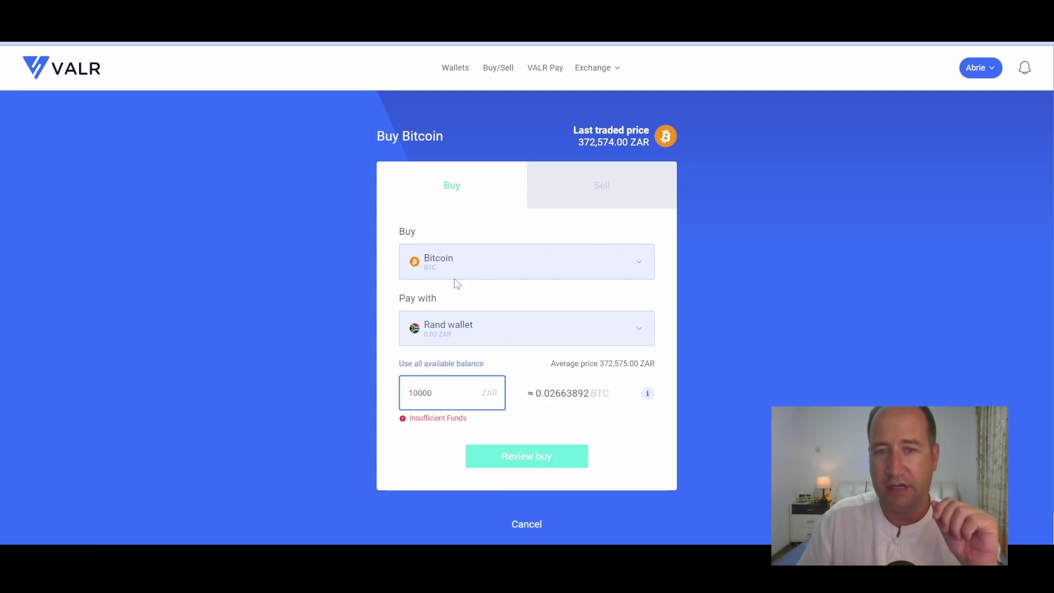
{"action": "left_click", "coordinate": [456, 68]}
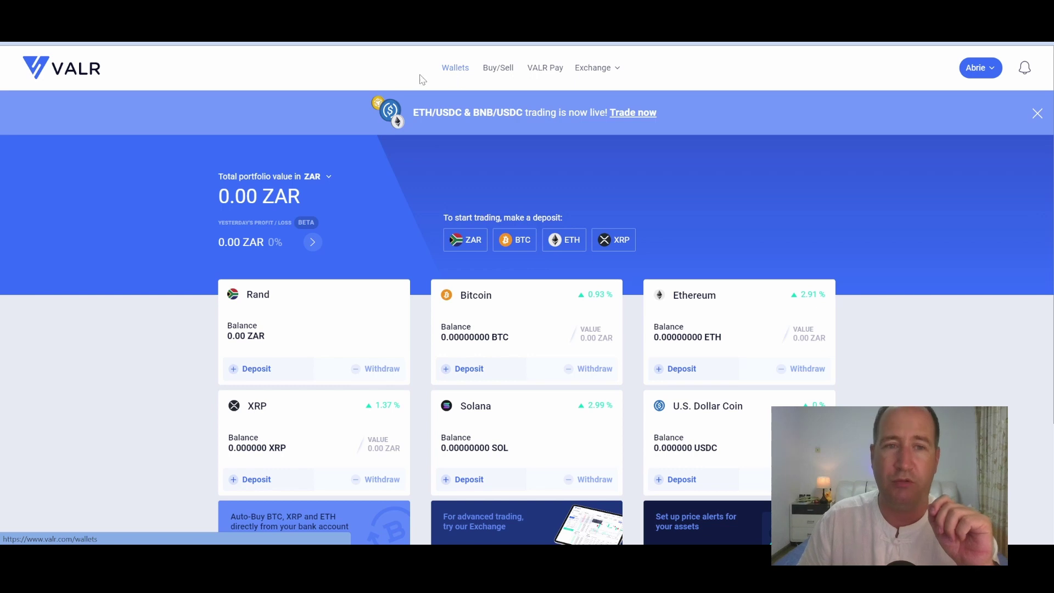
{"action": "scroll", "coordinate": [421, 77], "scroll_direction": "down", "scroll_amount": 5}
{"action": "scroll", "coordinate": [455, 203], "scroll_direction": "down", "scroll_amount": 3}
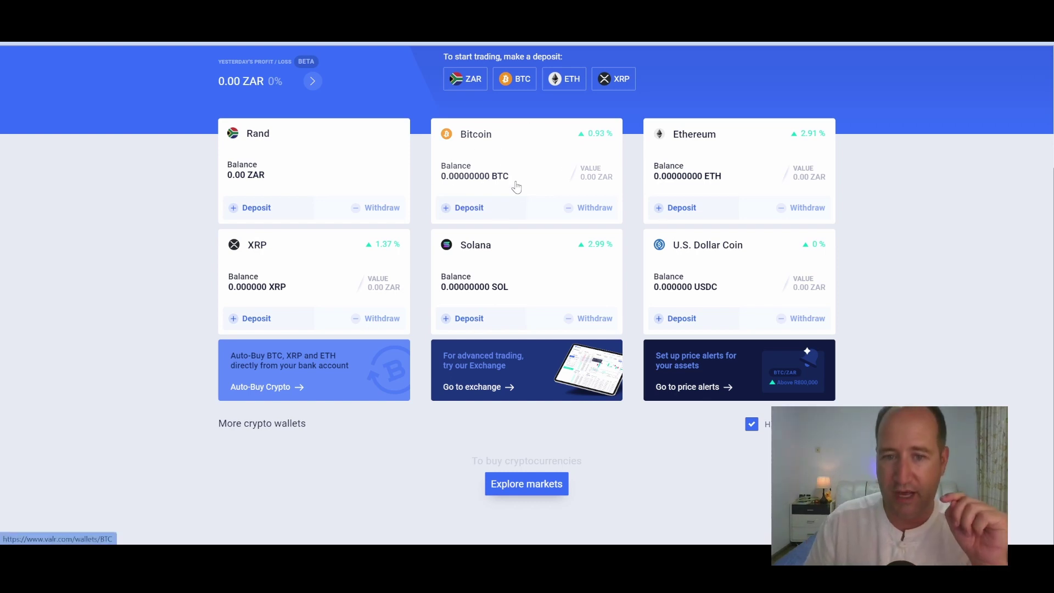
{"action": "scroll", "coordinate": [517, 187], "scroll_direction": "up", "scroll_amount": 1}
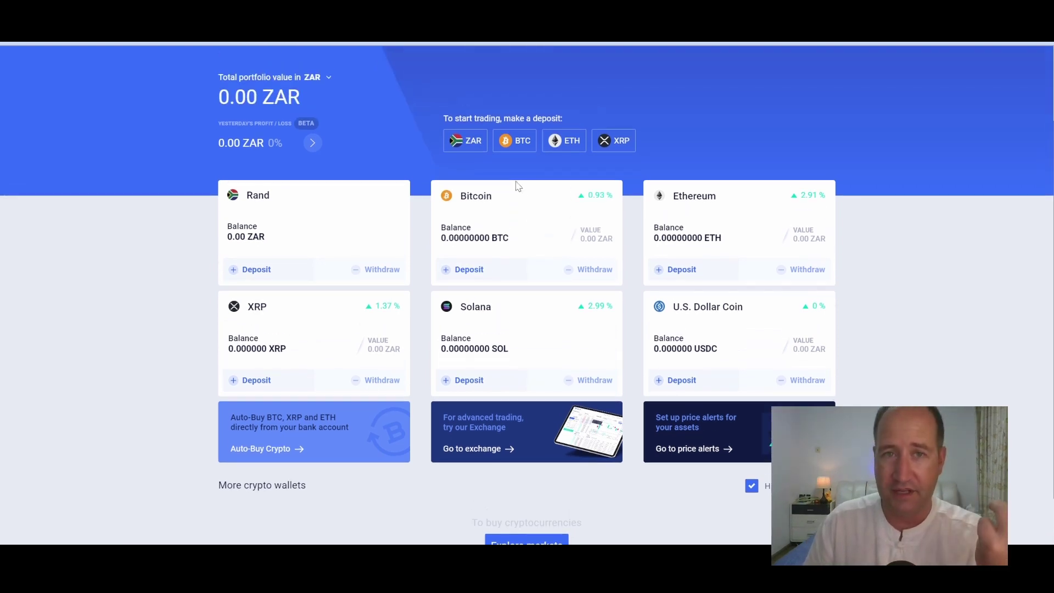
{"action": "scroll", "coordinate": [517, 186], "scroll_direction": "down", "scroll_amount": 1}
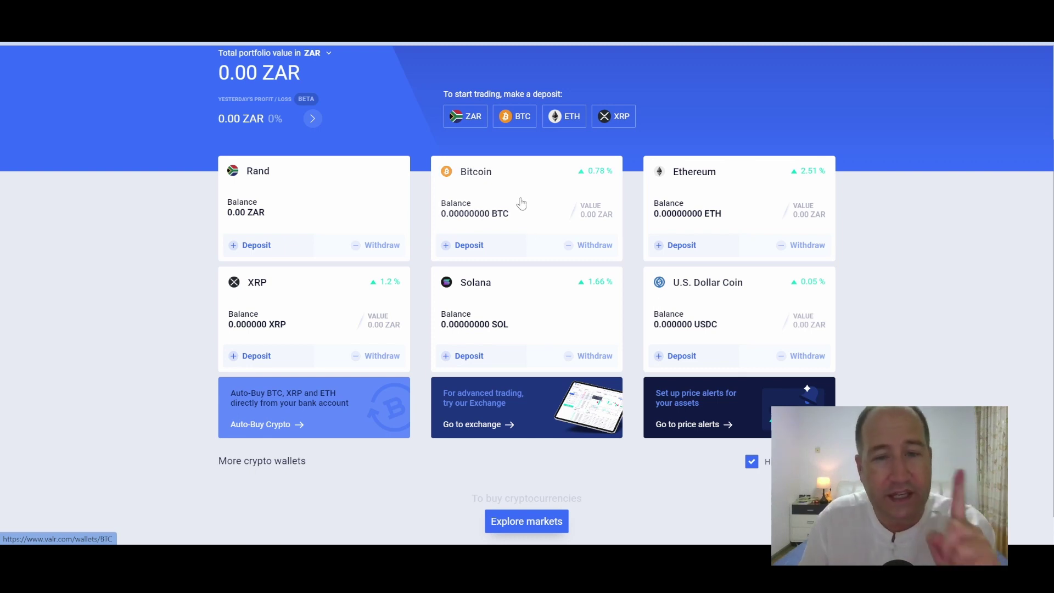
Open the Bitcoin wallet card's deposit page with its BTC receive address and QR code
{"action": "left_click", "coordinate": [460, 246]}
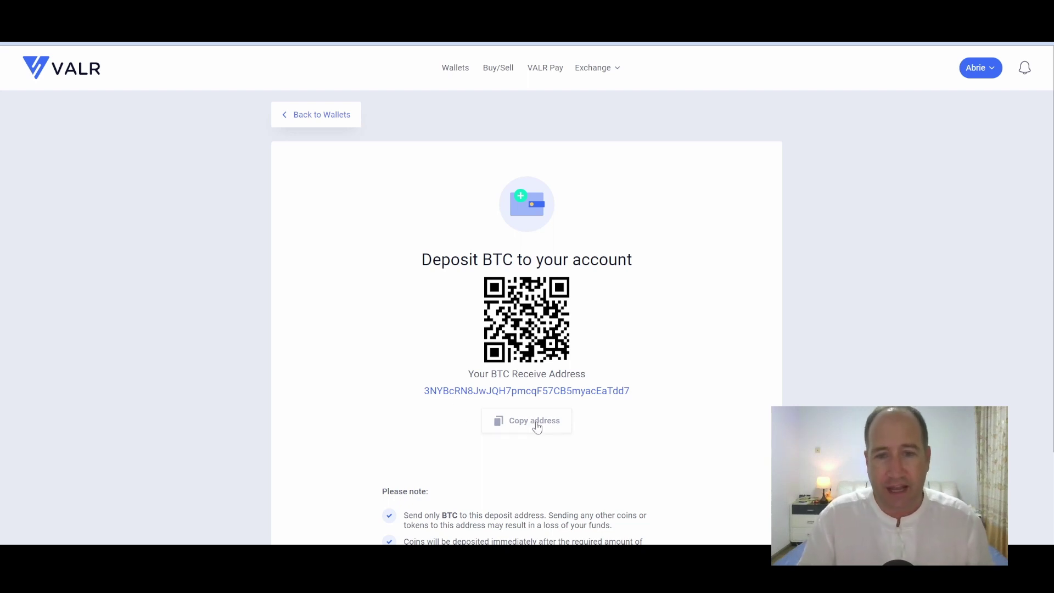
{"action": "scroll", "coordinate": [464, 407], "scroll_direction": "down", "scroll_amount": 3}
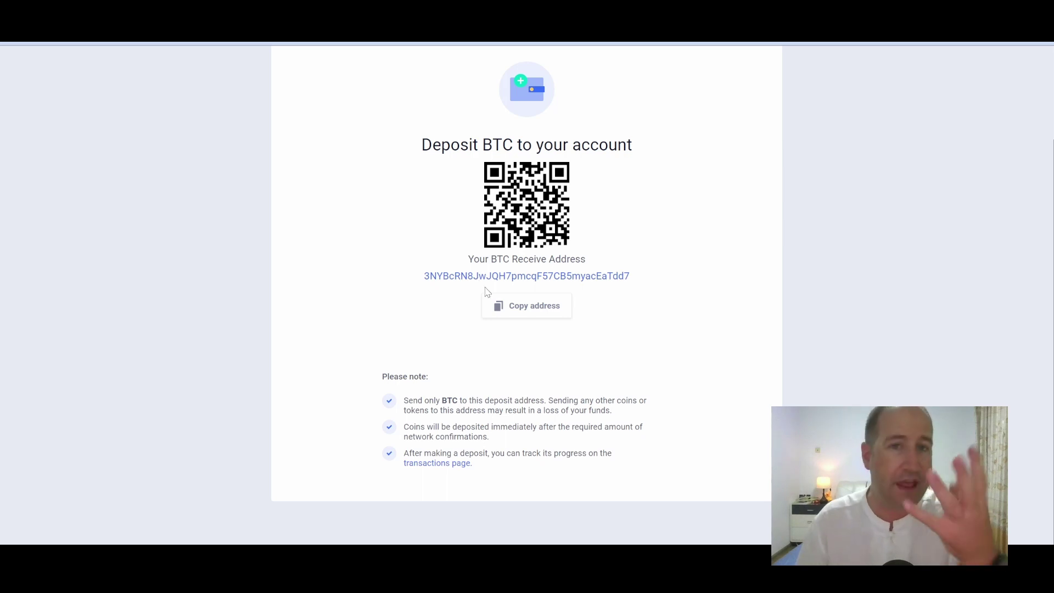
{"action": "scroll", "coordinate": [483, 295], "scroll_direction": "up", "scroll_amount": 3}
Go back from the Bitcoin deposit page to the zero-balance wallets overview
{"action": "left_click", "coordinate": [321, 114]}
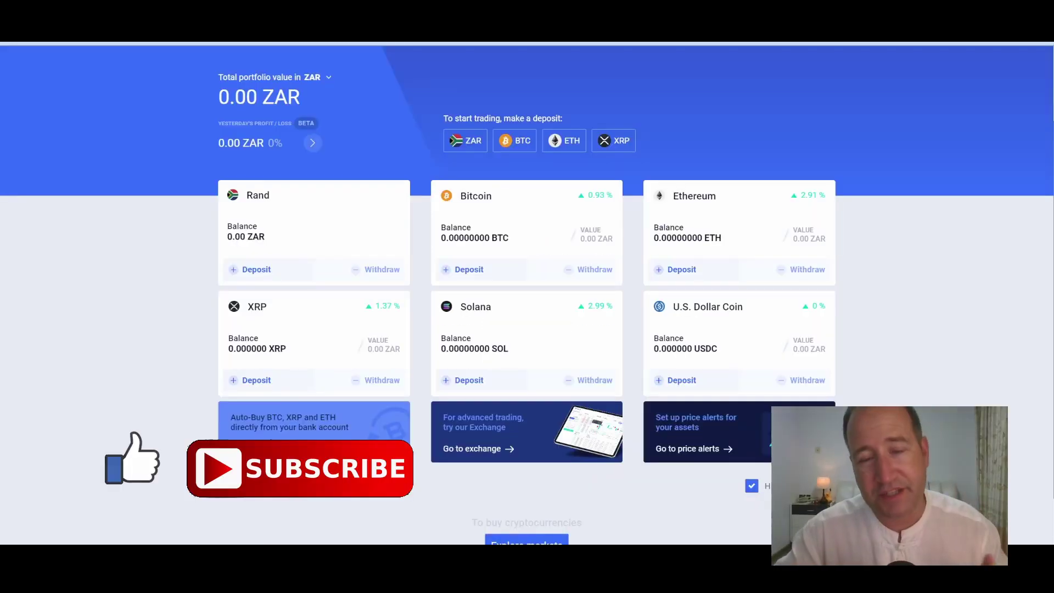